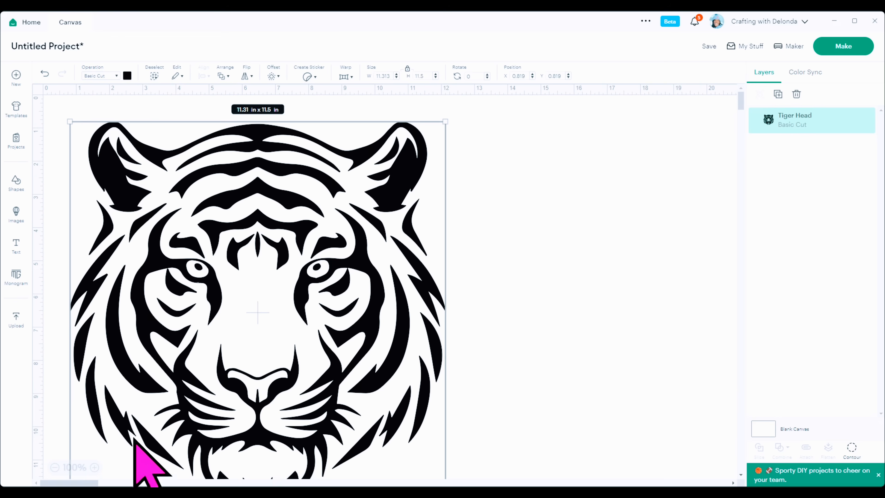
Duplicate the tiger head image and place the copy beside the original on the canvas.
click(59, 473)
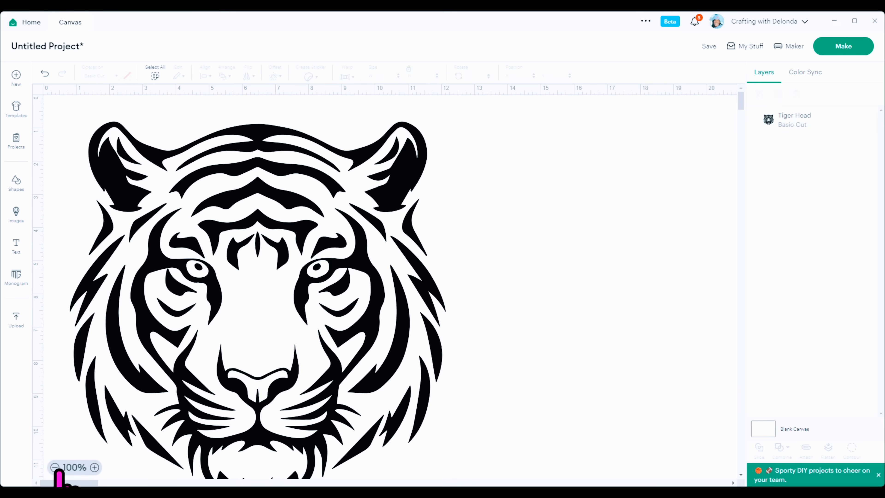
click(54, 468)
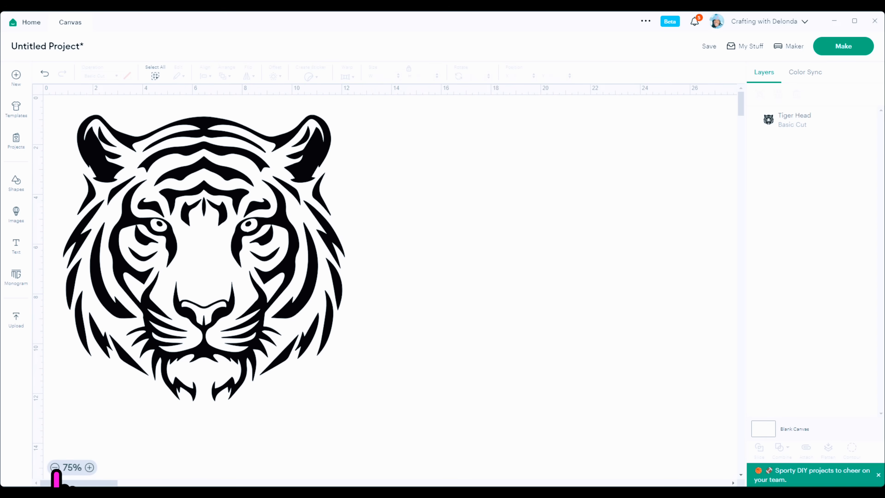
click(55, 468)
click(156, 193)
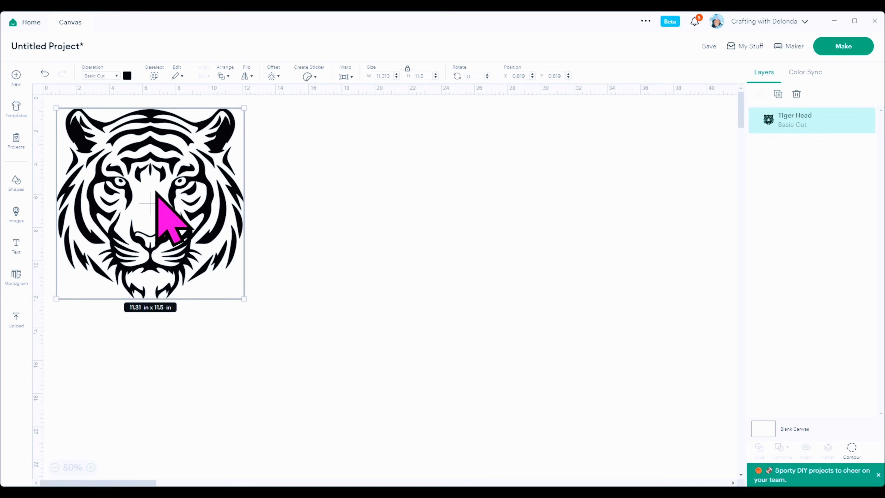
right_click(156, 192)
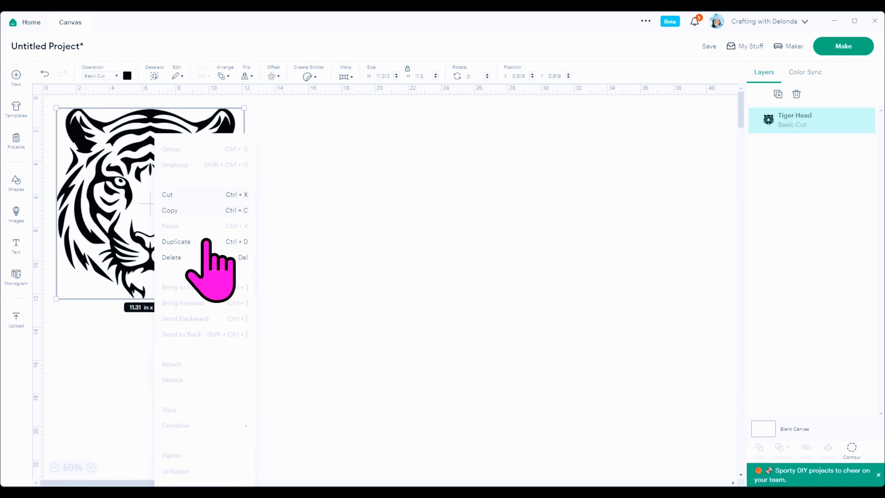
click(196, 240)
drag(198, 241, 521, 267)
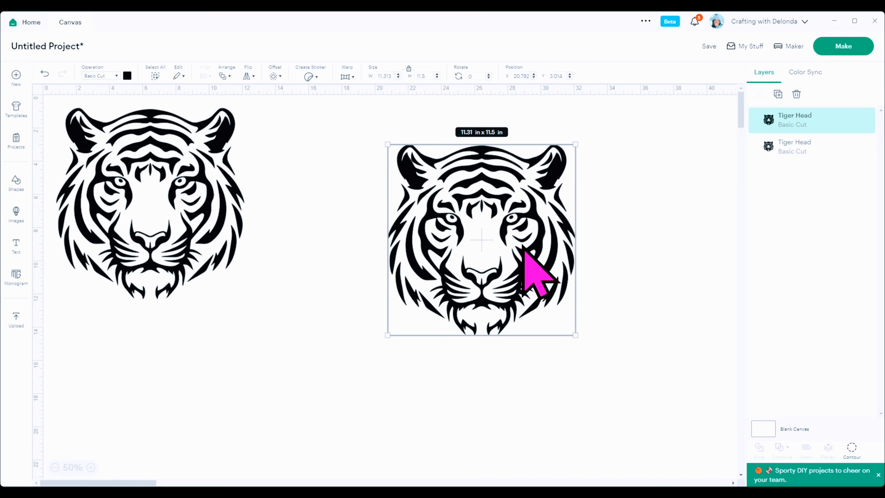
Hide the duplicated tiger head and move the original to the middle of the canvas.
click(853, 119)
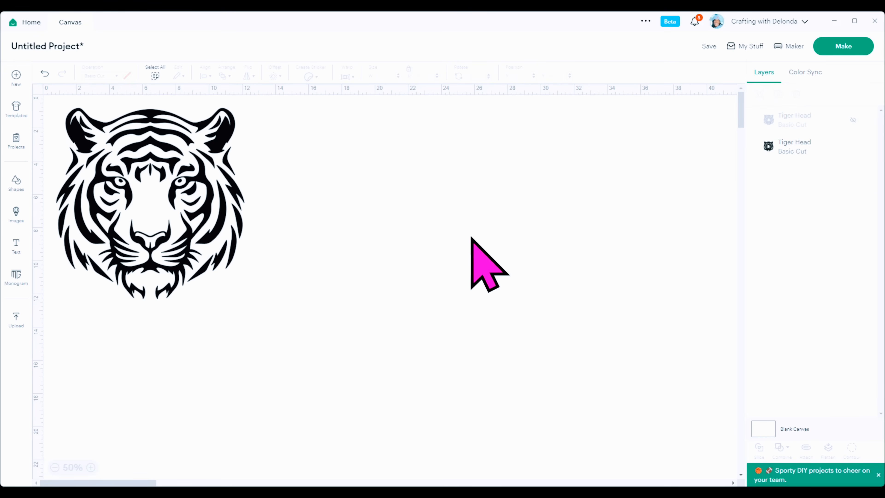
drag(138, 257, 404, 312)
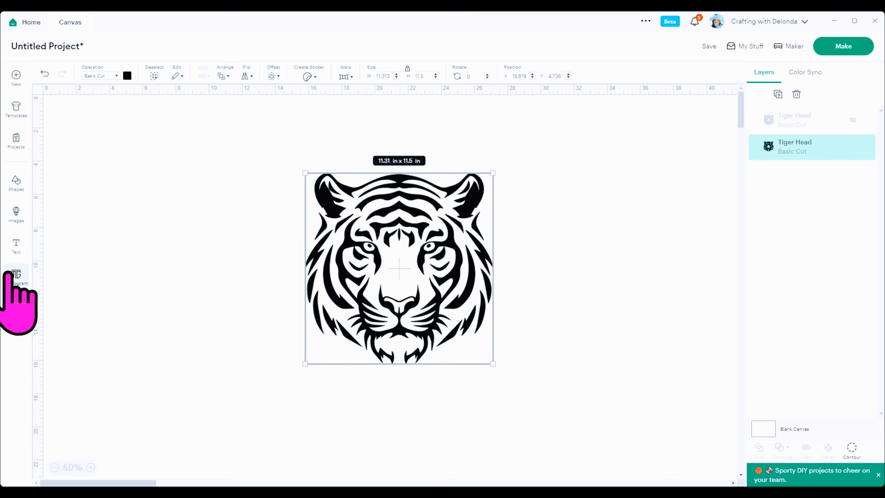
Add a square shape and place it in the empty area left of the tiger head.
click(16, 184)
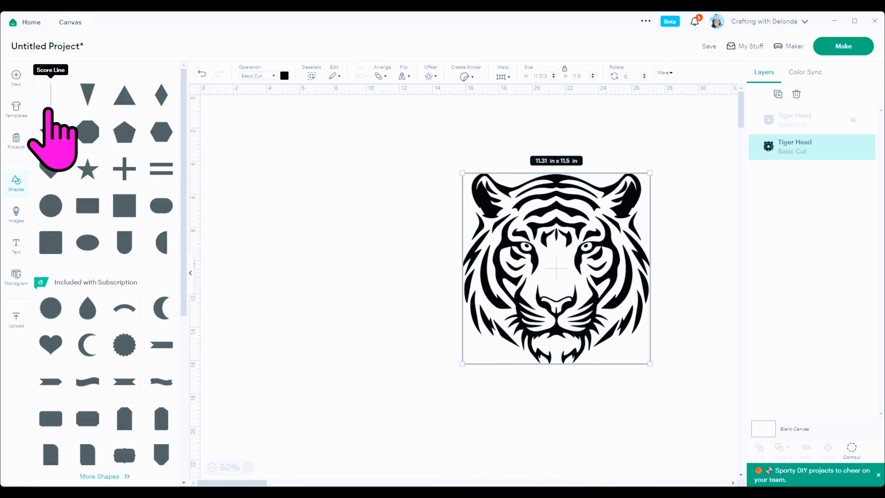
click(126, 207)
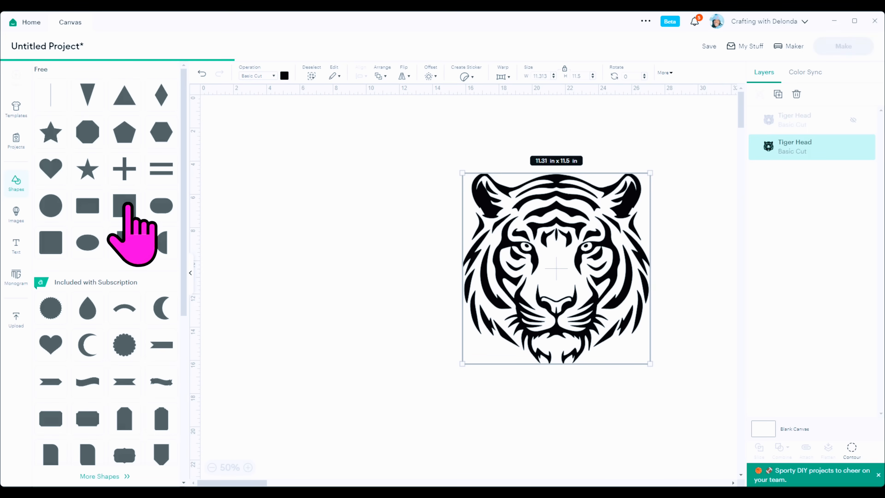
click(190, 273)
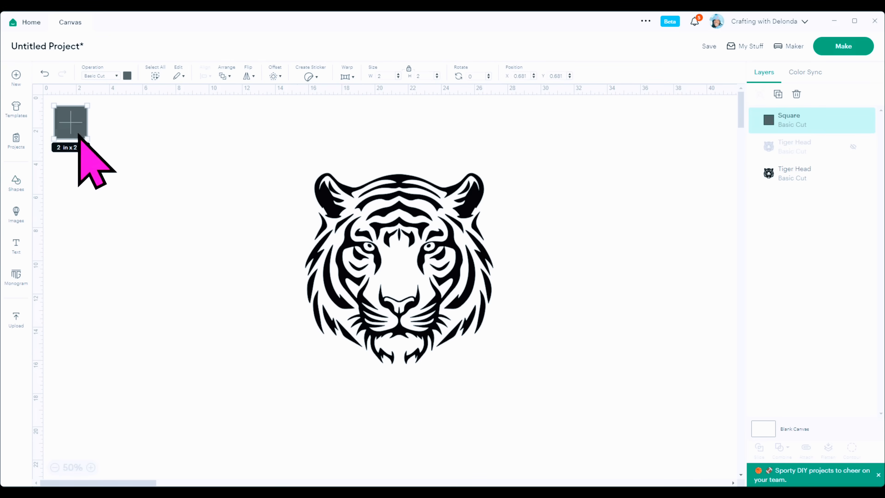
drag(73, 130, 171, 192)
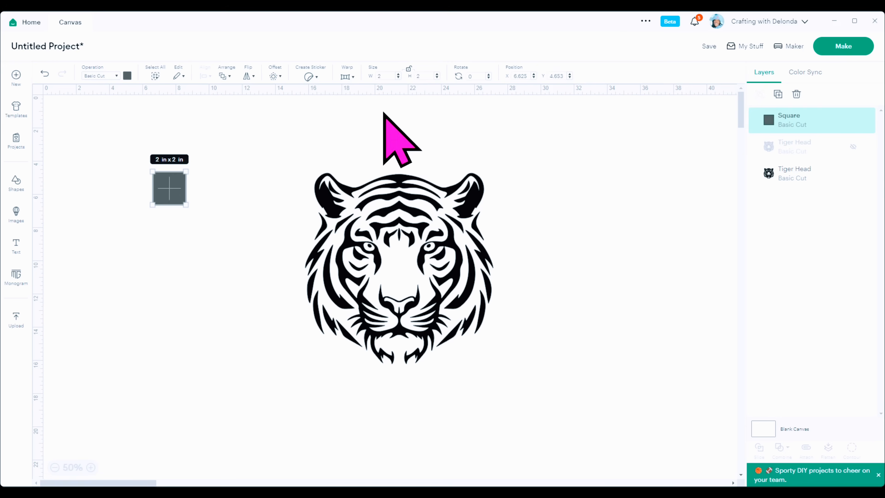
Resize the square, with its proportions unlocked, into a thin vertical line 13 in high and 0.05 in wide.
click(392, 210)
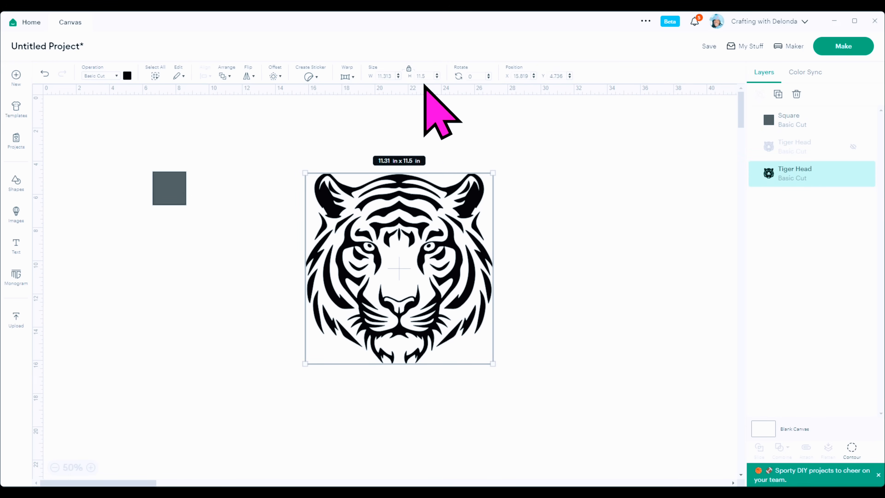
click(172, 190)
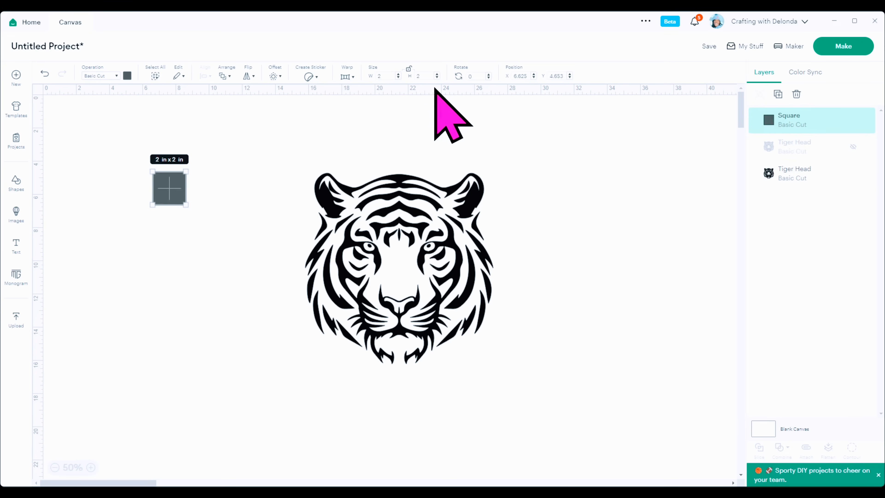
click(423, 75)
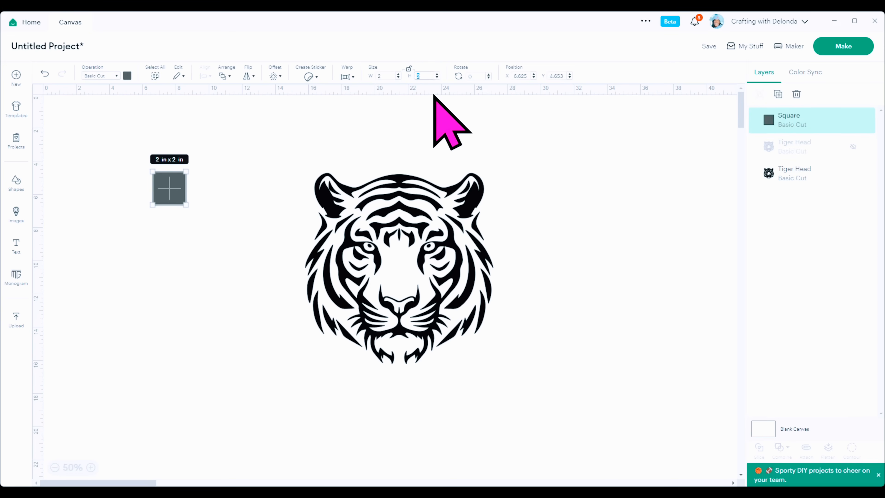
text(13)
key(Return)
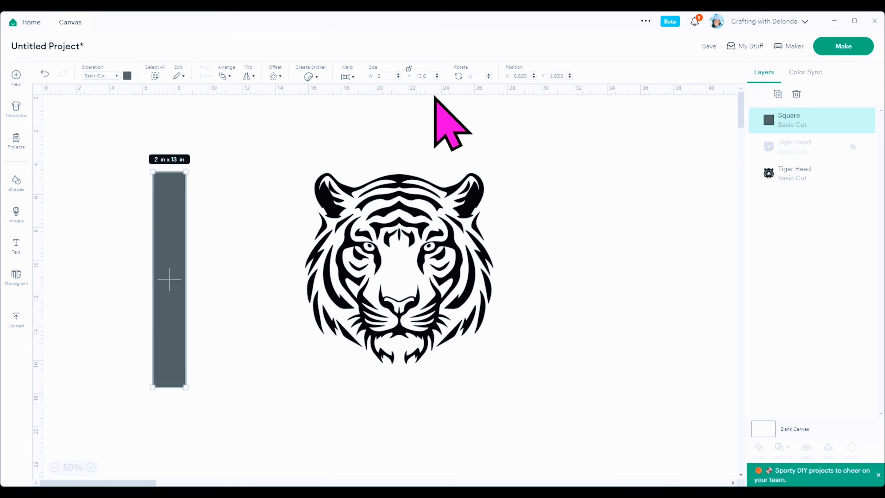
click(381, 76)
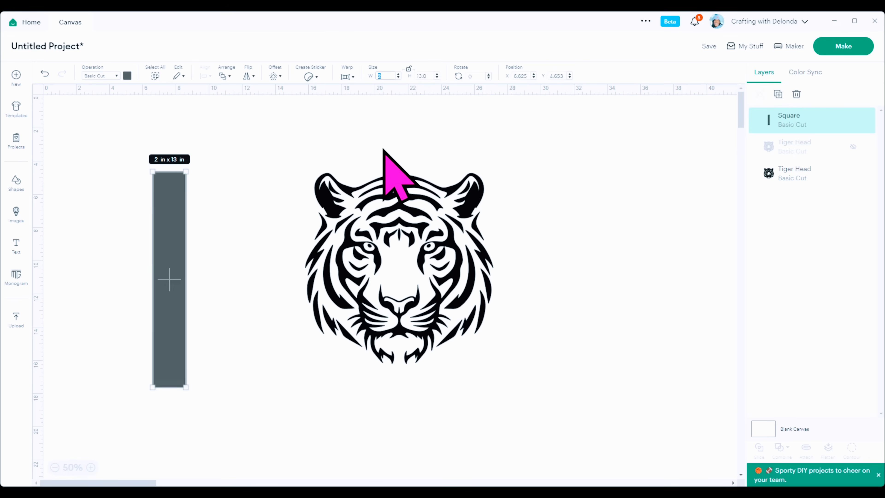
text(.05)
key(Return)
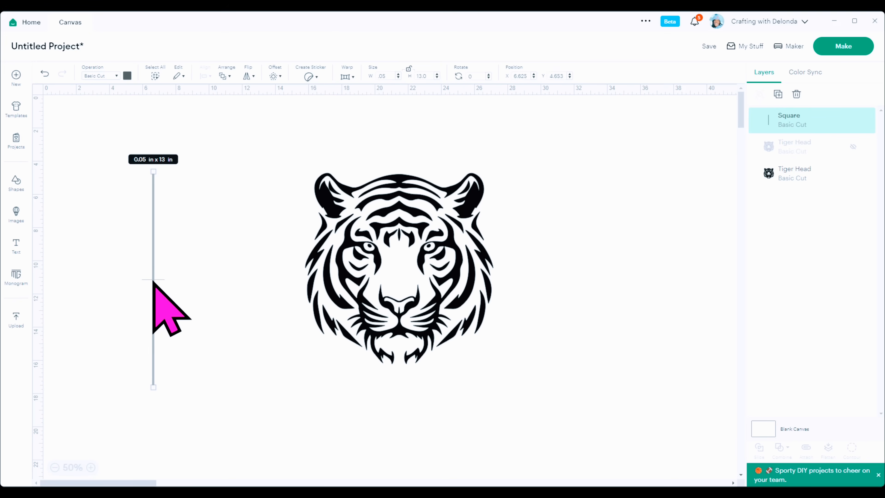
Move the thin line closer to the tiger head and change its color to orange-red.
drag(153, 281, 203, 273)
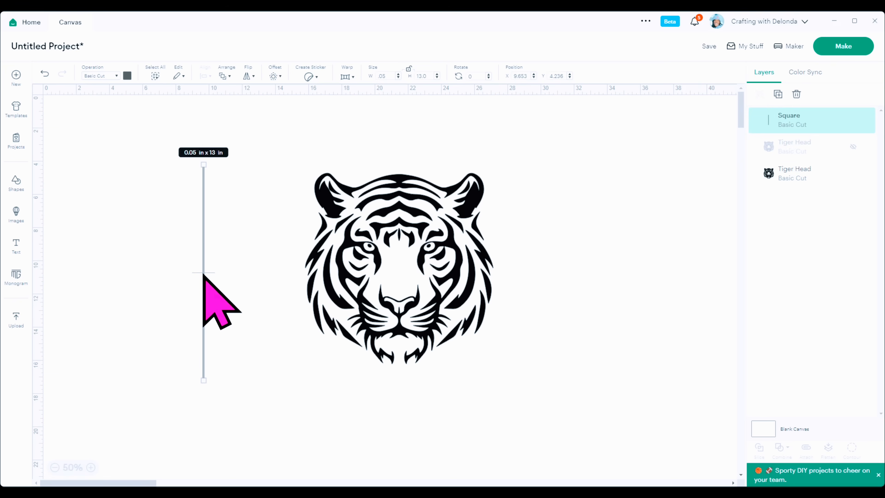
click(128, 76)
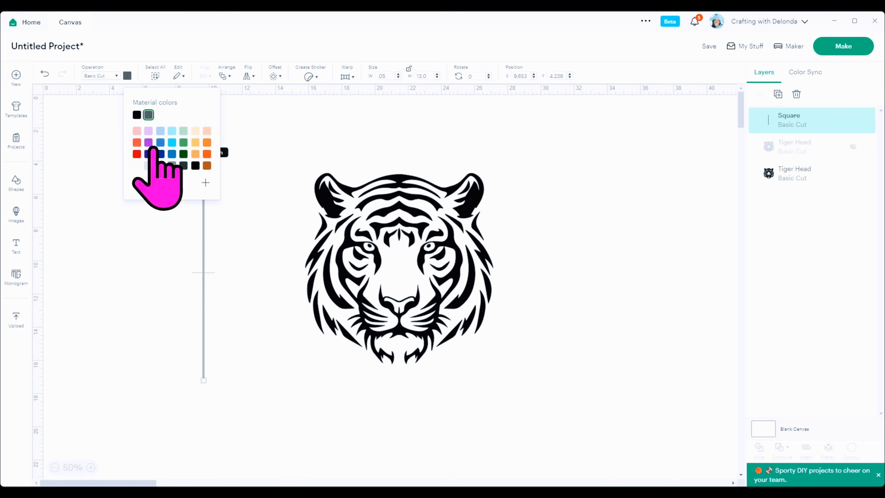
click(137, 142)
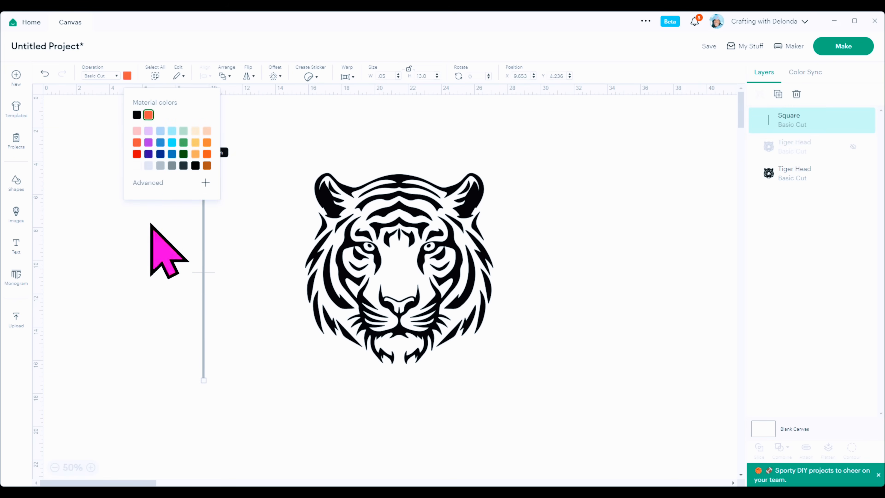
click(161, 314)
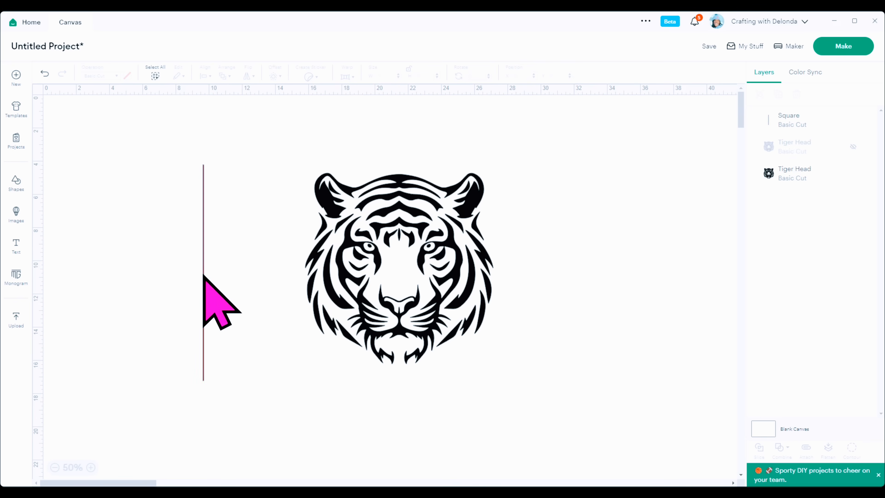
Place the thin line over the middle of the tiger head and center the two horizontally on each other.
drag(203, 276, 400, 267)
drag(257, 163, 536, 387)
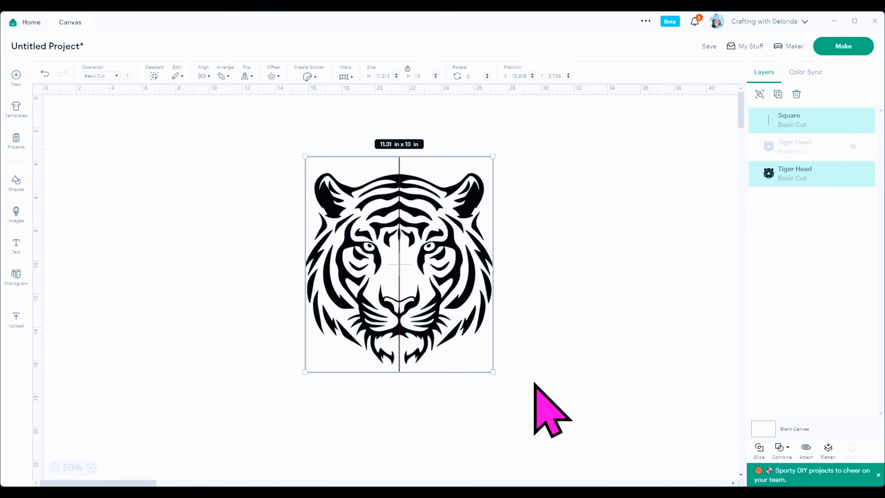
click(204, 76)
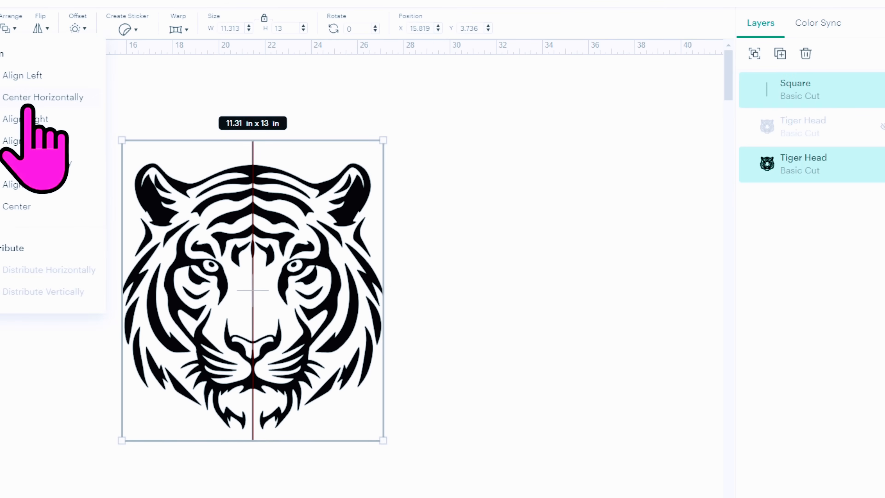
click(24, 99)
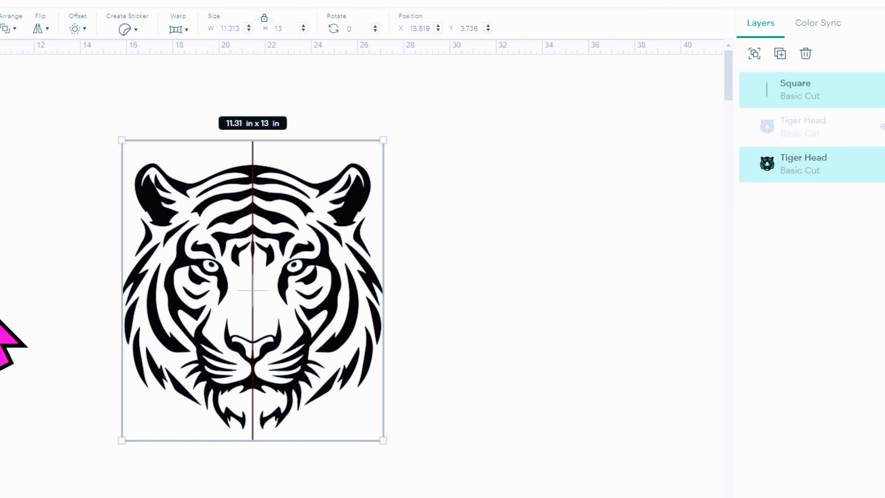
click(514, 306)
Increase the center line's width to 7 in so it covers the right half of the tiger head.
click(821, 96)
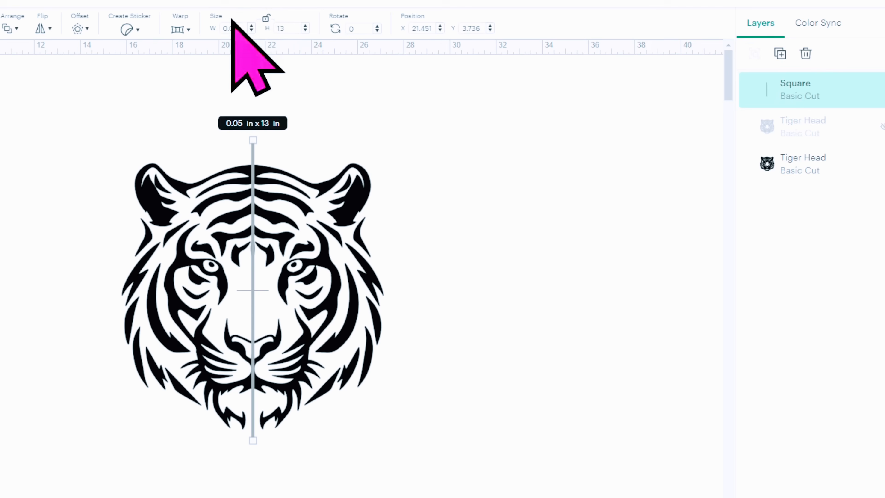
click(252, 27)
click(252, 26)
click(252, 26)
click(251, 27)
click(252, 26)
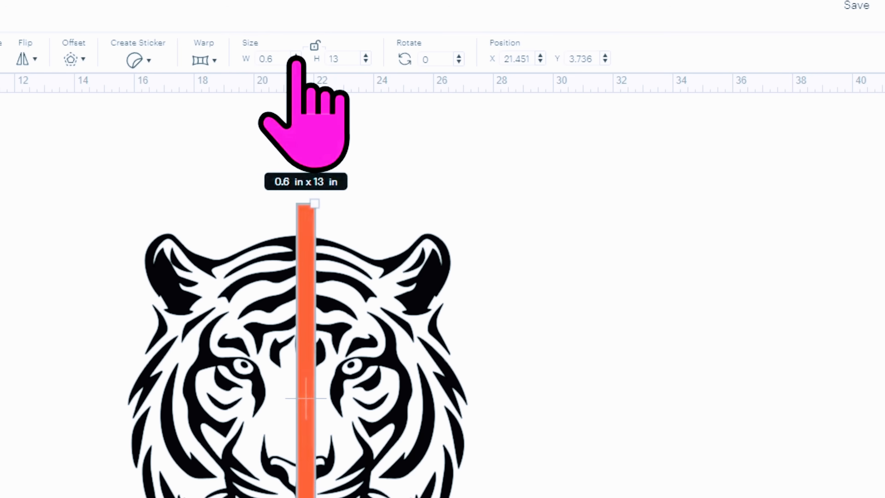
click(296, 57)
click(296, 56)
click(297, 57)
click(296, 57)
click(297, 57)
click(296, 57)
click(296, 57)
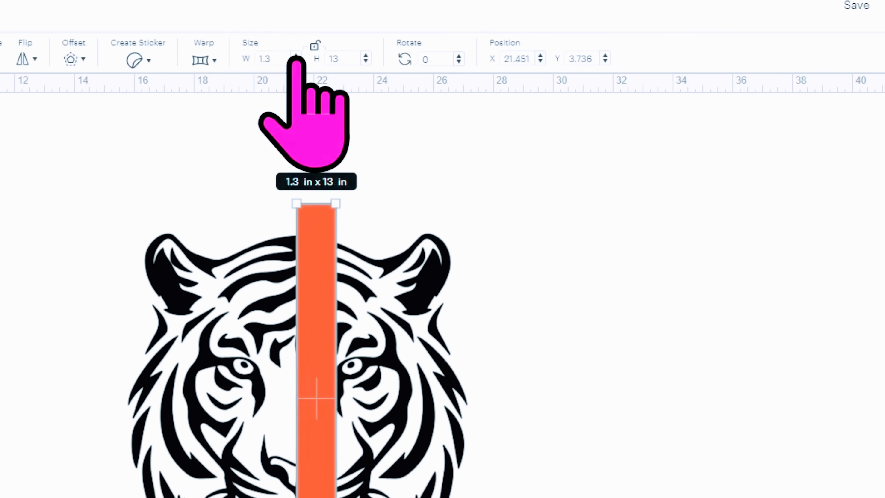
click(296, 57)
click(296, 56)
click(296, 56)
click(297, 56)
click(296, 56)
click(297, 56)
click(296, 57)
click(296, 56)
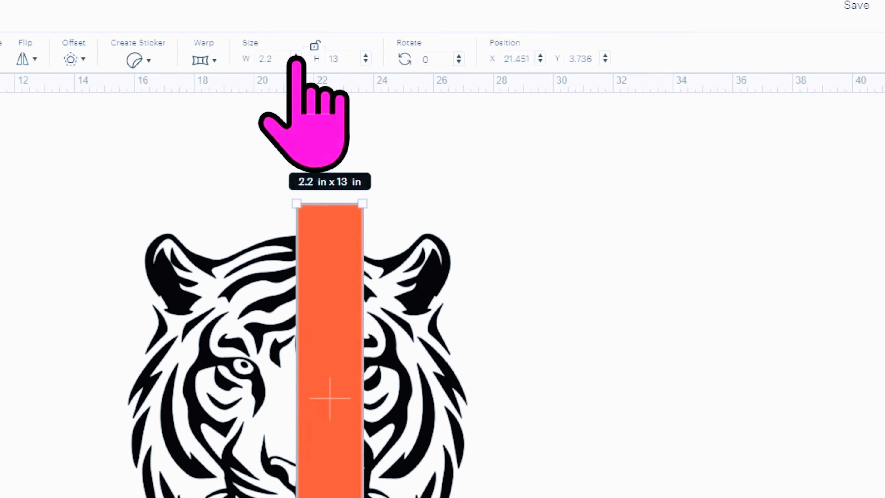
click(296, 56)
click(296, 56)
click(297, 57)
click(296, 57)
click(296, 57)
click(296, 56)
click(296, 56)
click(296, 57)
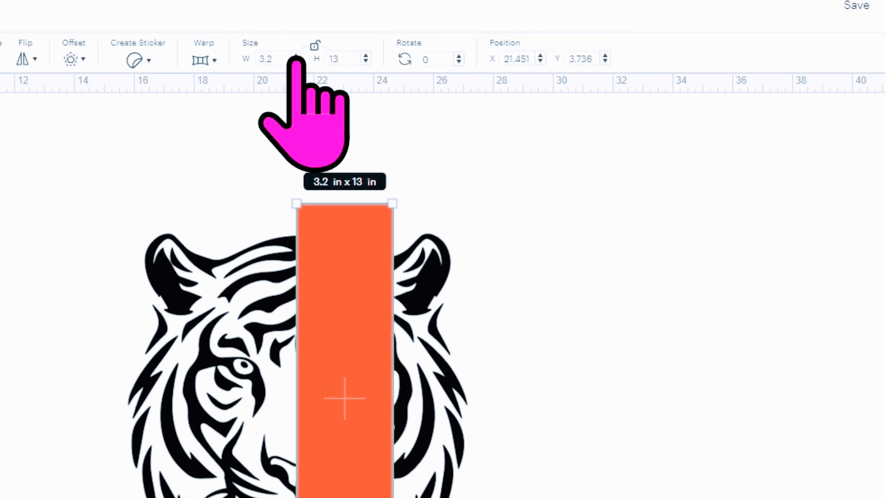
click(296, 56)
click(296, 57)
click(297, 57)
click(296, 56)
click(296, 56)
click(297, 56)
click(297, 57)
click(296, 56)
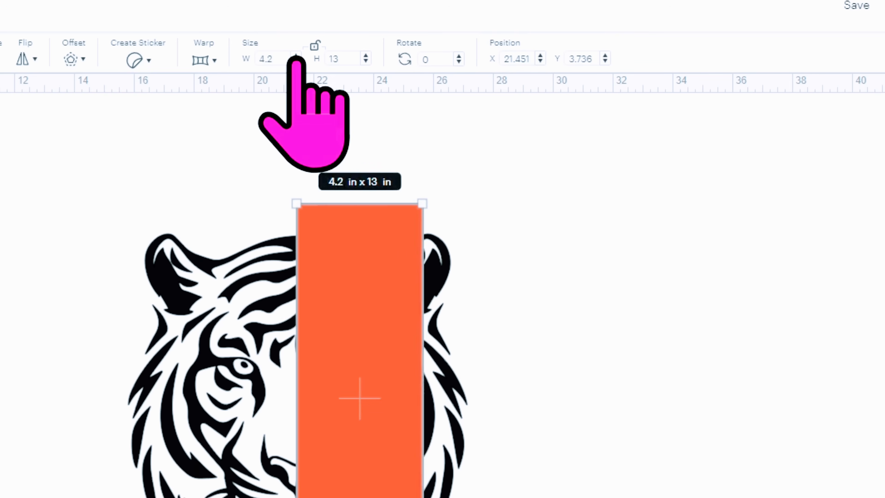
click(296, 56)
click(297, 57)
click(296, 56)
click(296, 57)
click(297, 56)
click(296, 57)
click(296, 57)
click(296, 56)
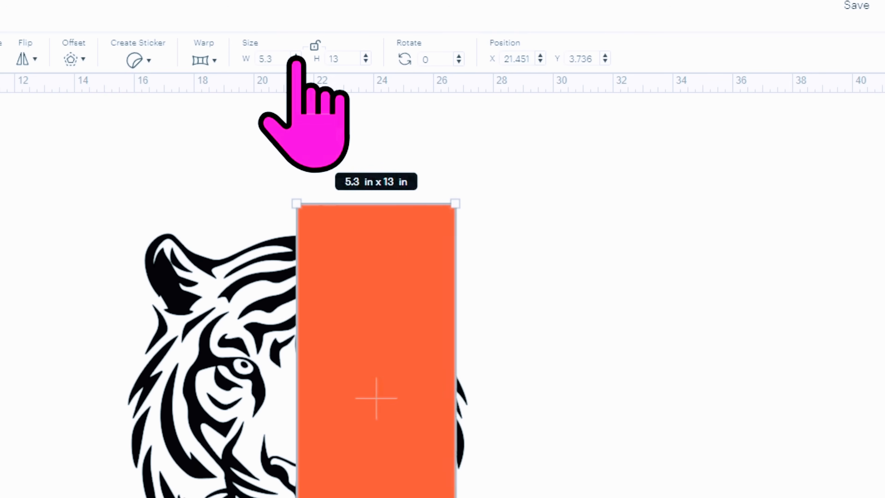
click(297, 56)
click(296, 57)
click(296, 57)
click(296, 57)
click(296, 57)
click(296, 56)
click(296, 57)
click(296, 56)
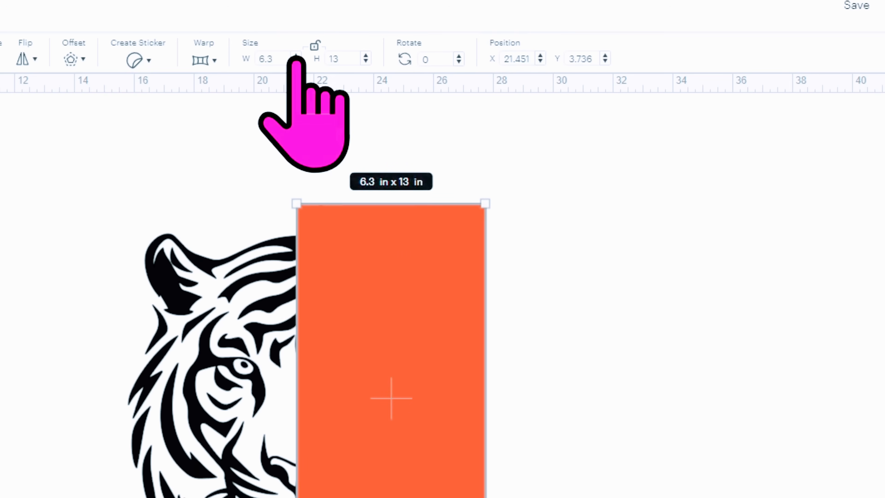
click(297, 57)
click(296, 56)
click(296, 56)
click(296, 56)
click(296, 56)
click(296, 57)
click(296, 57)
click(296, 57)
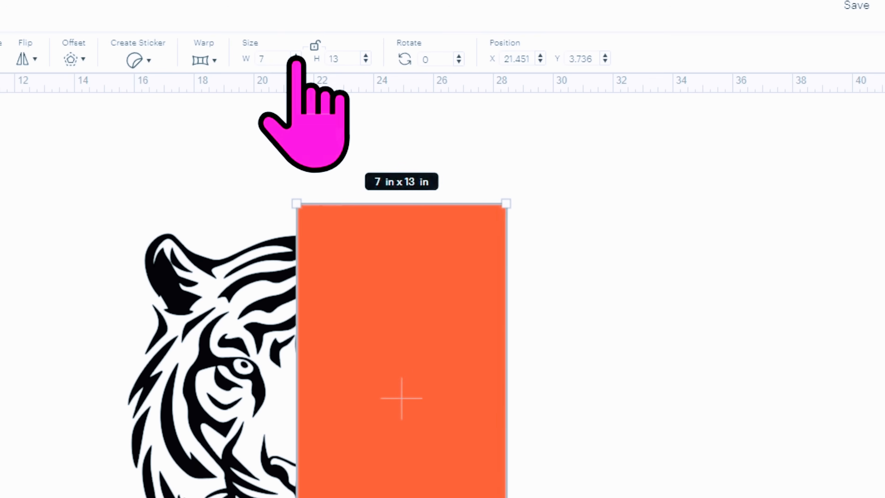
Slice the tiger head with the orange-red rectangle covering its right half.
click(728, 250)
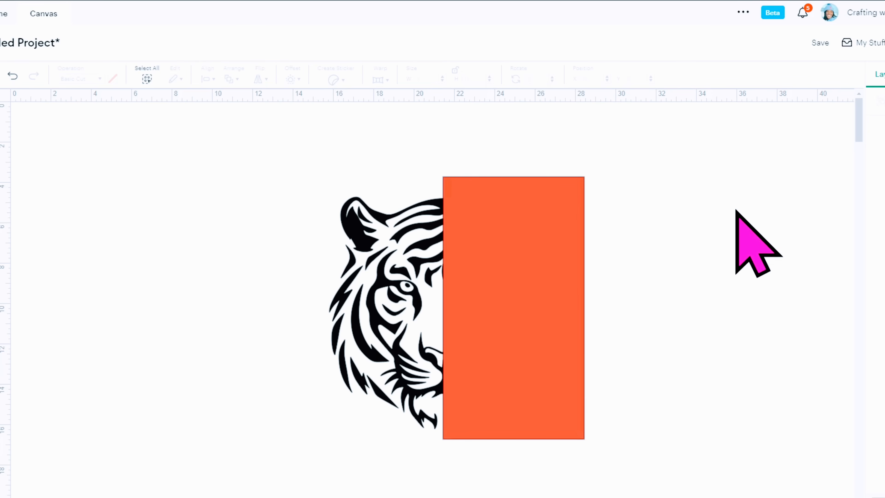
drag(298, 164, 679, 485)
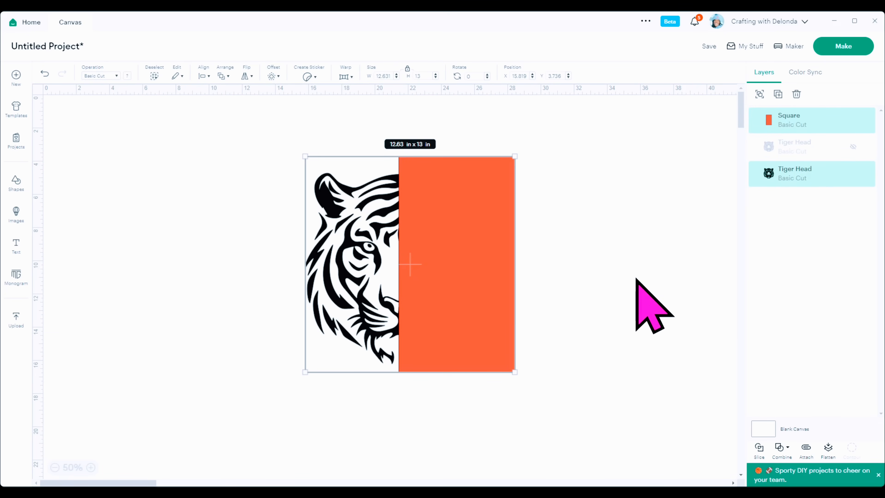
click(760, 452)
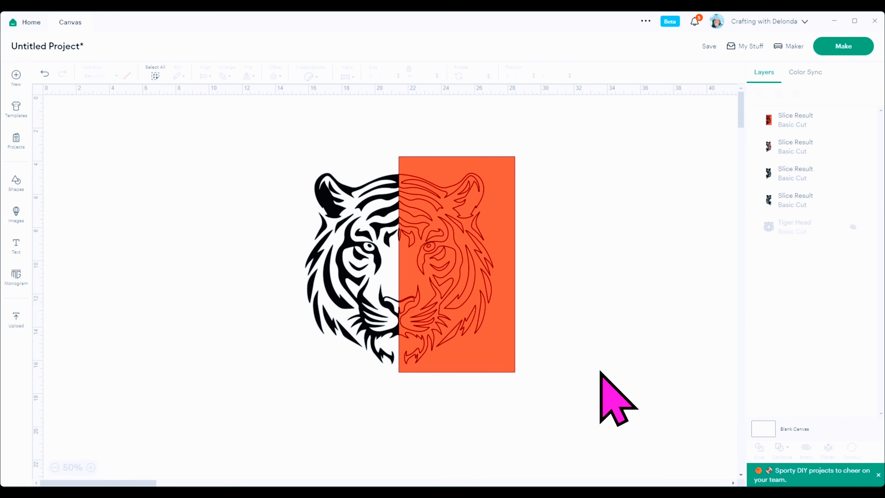
Pull the slice results apart on the canvas and delete the orange copy of the right tiger half.
drag(352, 296, 127, 265)
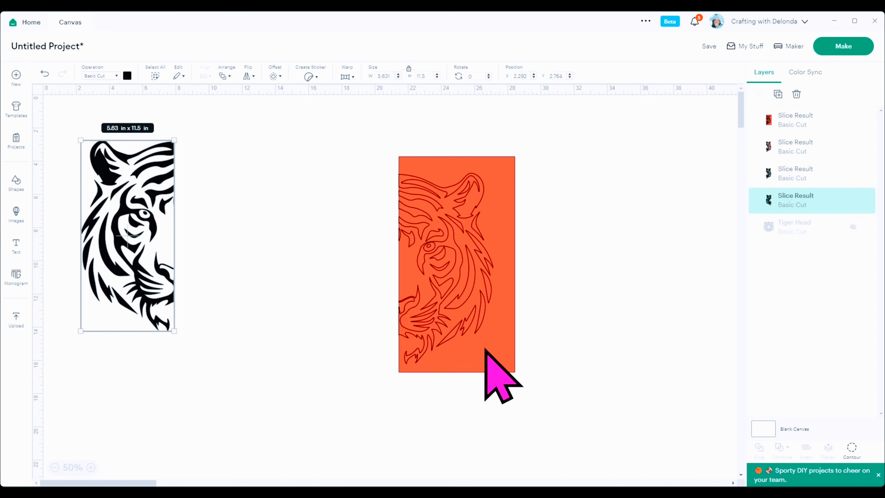
drag(486, 354, 289, 317)
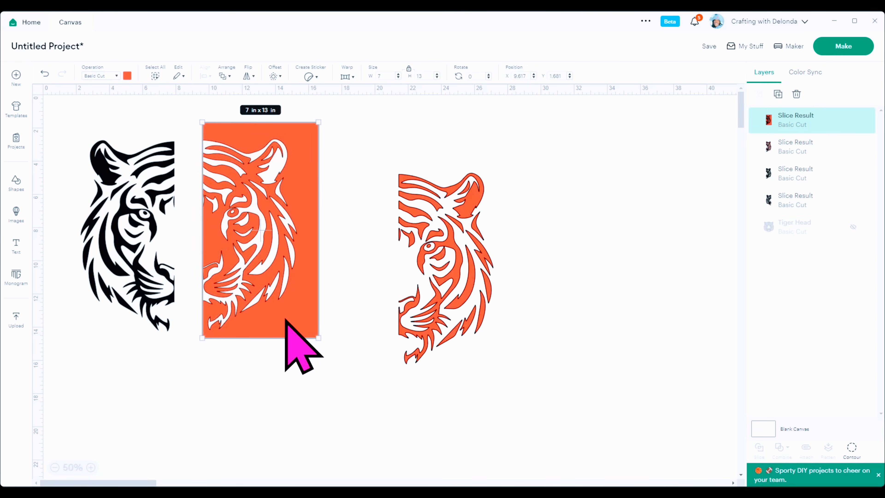
drag(461, 300, 545, 285)
click(469, 288)
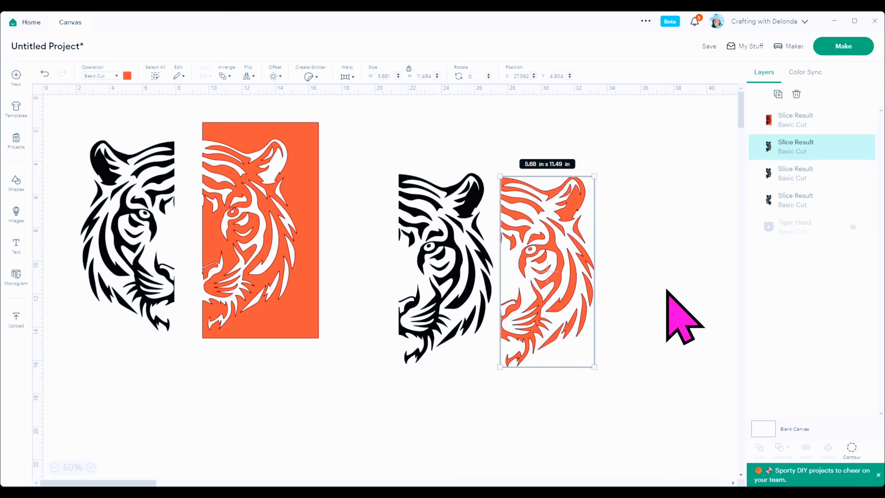
drag(549, 287, 566, 280)
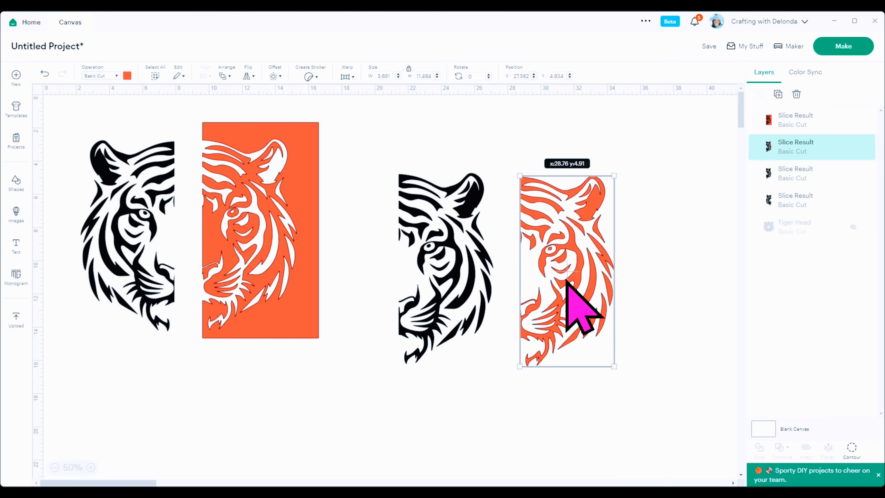
key(Delete)
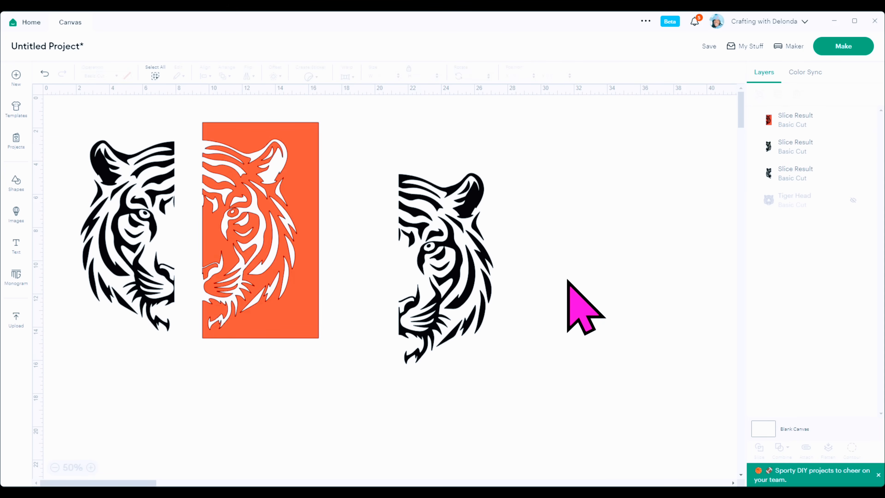
drag(474, 287, 502, 279)
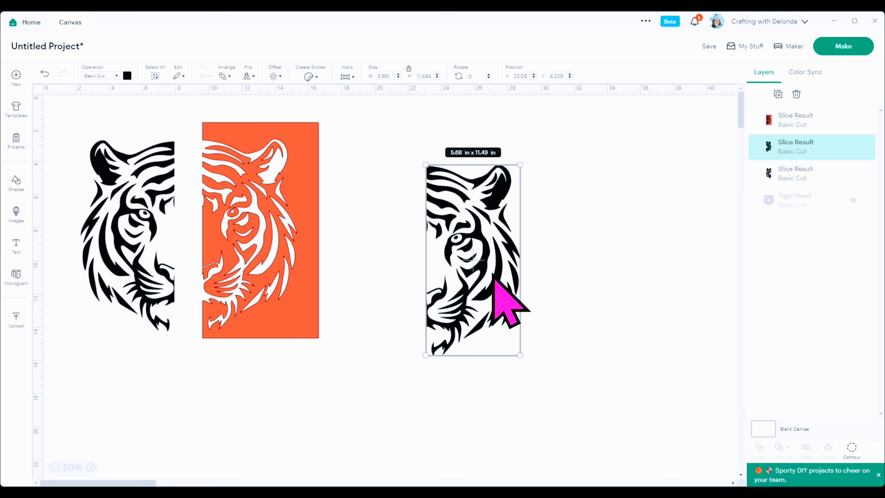
drag(282, 291, 375, 322)
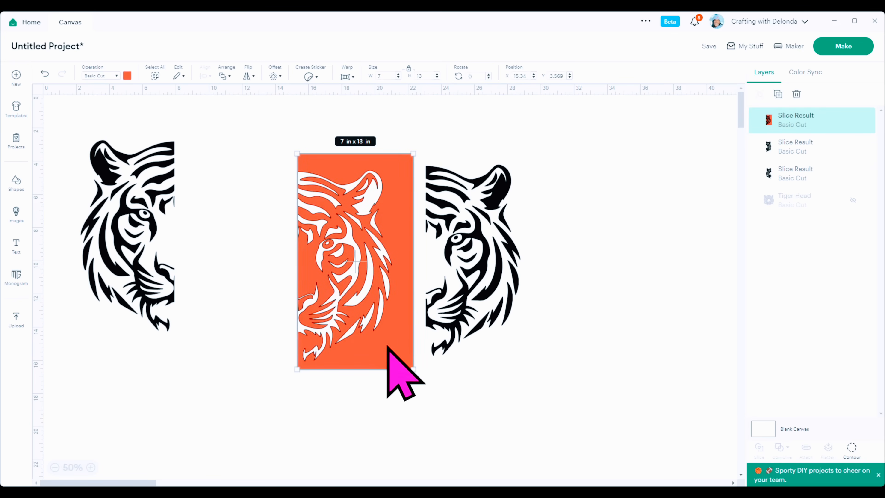
Hide the black left tiger half and place the orange cutout and the black right half against the canvas's left edge.
click(130, 234)
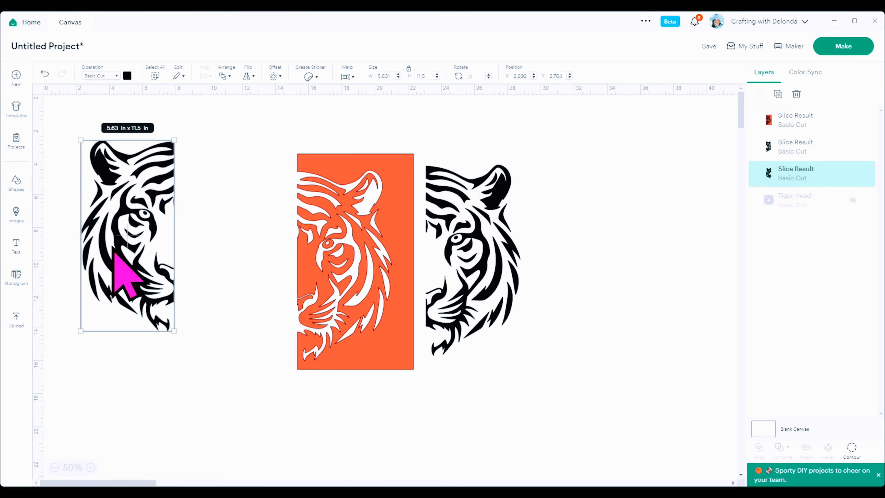
click(852, 173)
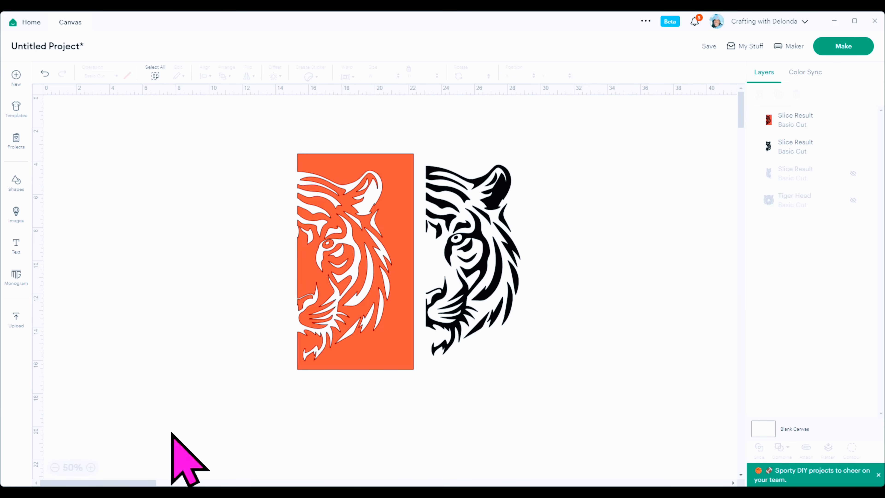
drag(355, 287, 103, 405)
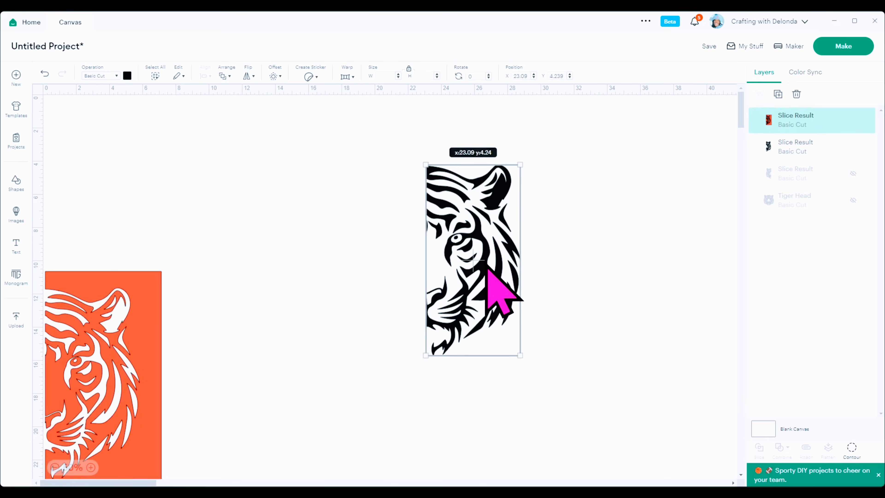
drag(486, 261, 104, 189)
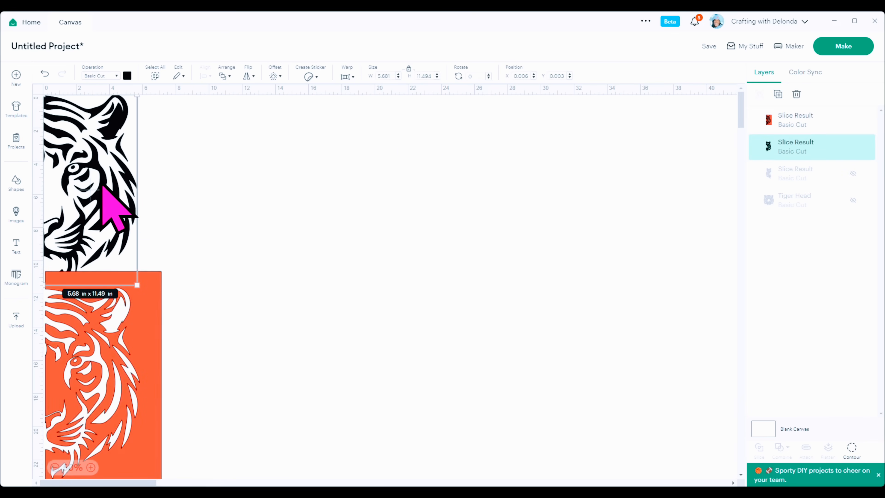
Use Contour on the orange cutout to hide its large rectangular piece, keeping only the separate inner accent shapes.
click(141, 346)
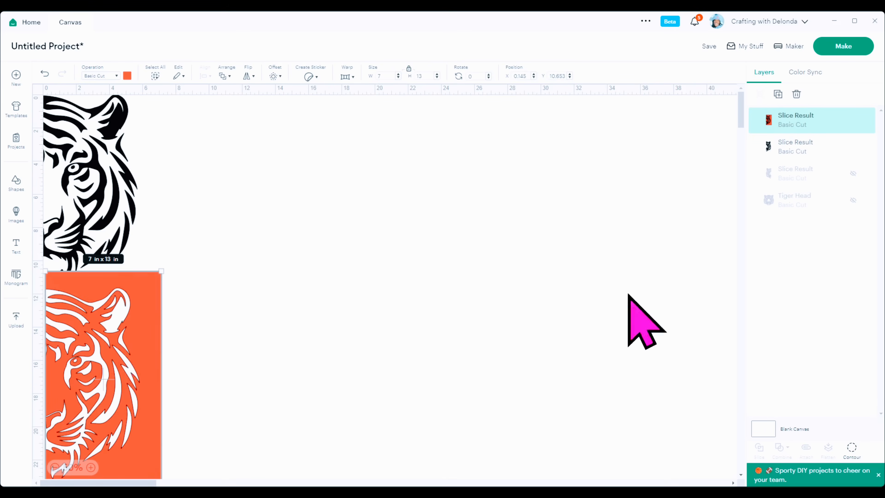
click(852, 449)
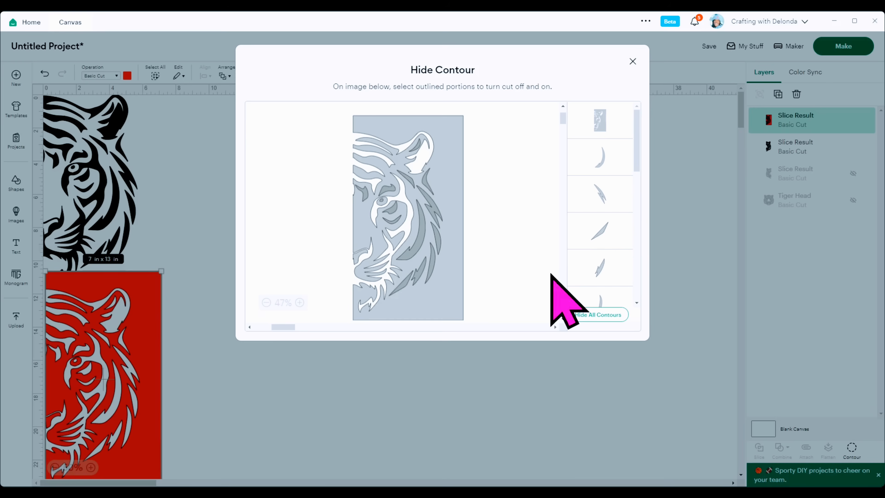
click(615, 123)
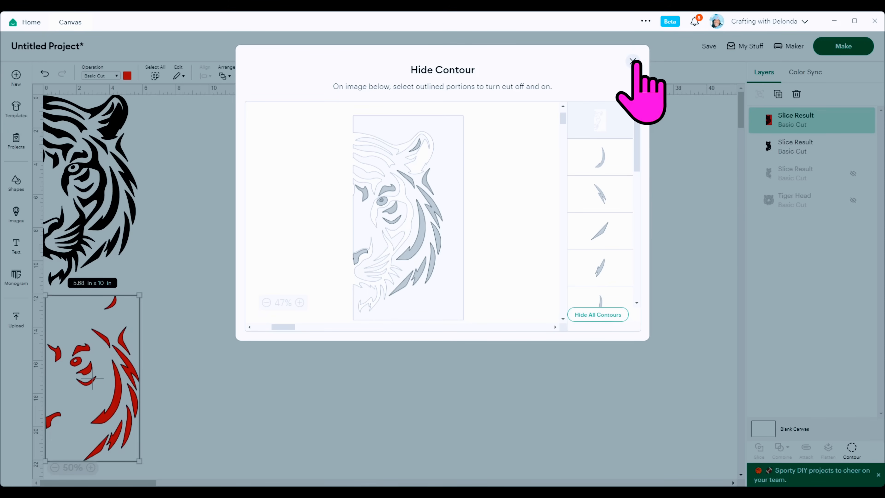
click(633, 62)
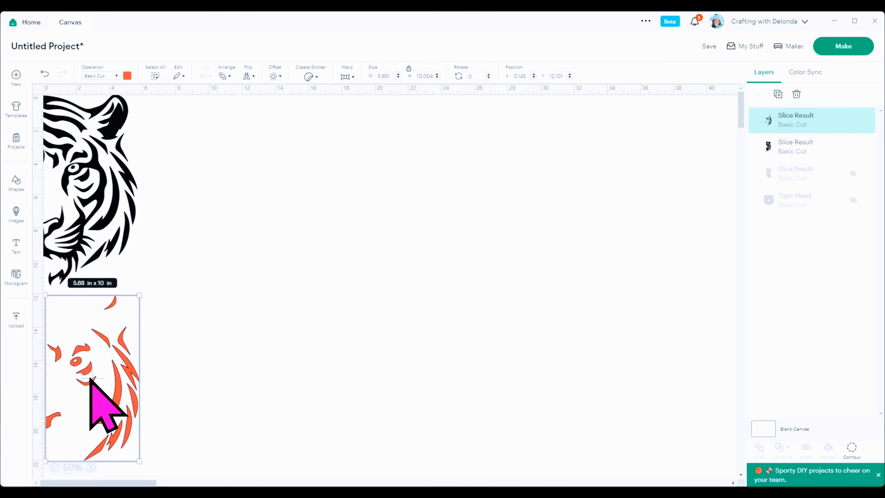
Place the orange accents over the black right half, aligned at the canvas's left edge, and move both down to about Y 10.67 in.
drag(92, 380, 85, 188)
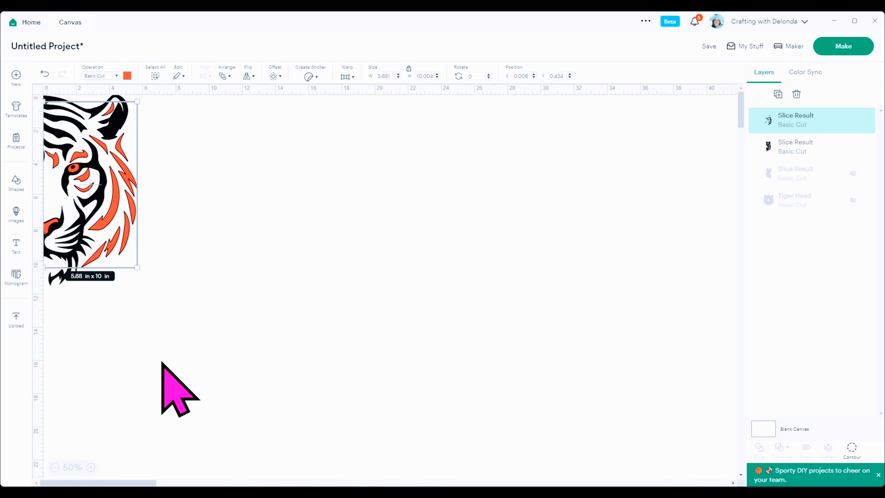
drag(163, 362, 56, 120)
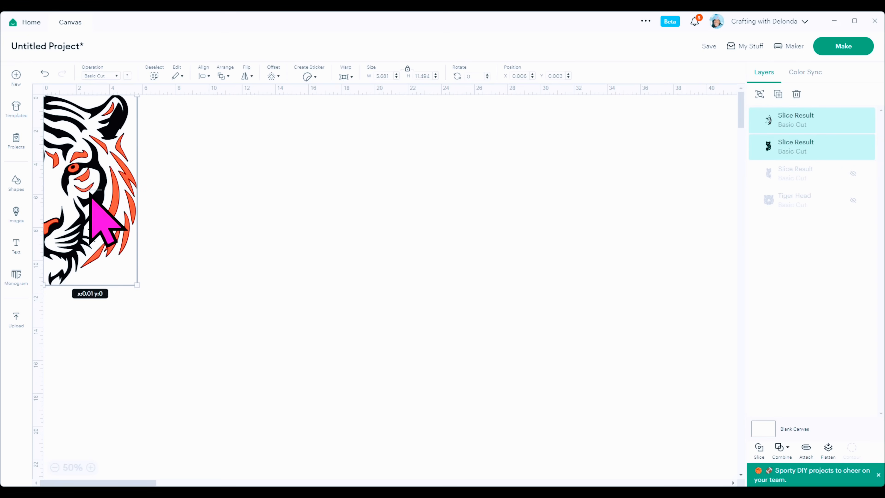
drag(90, 194, 90, 371)
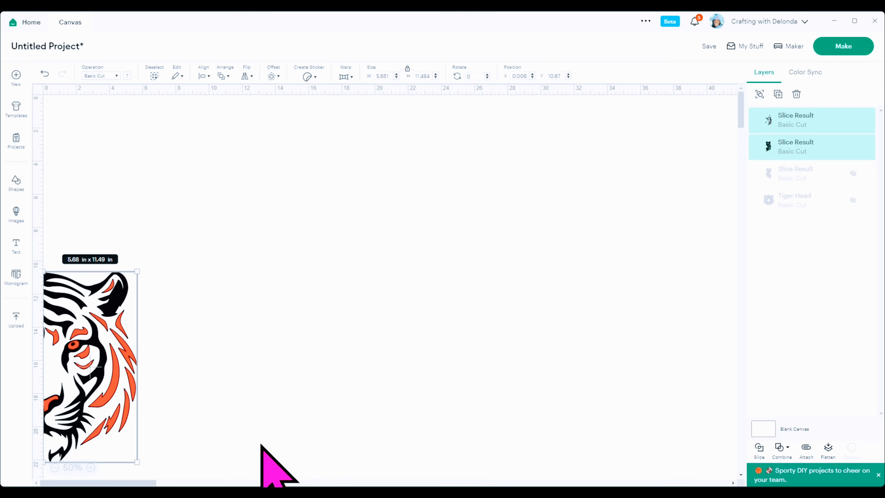
click(366, 342)
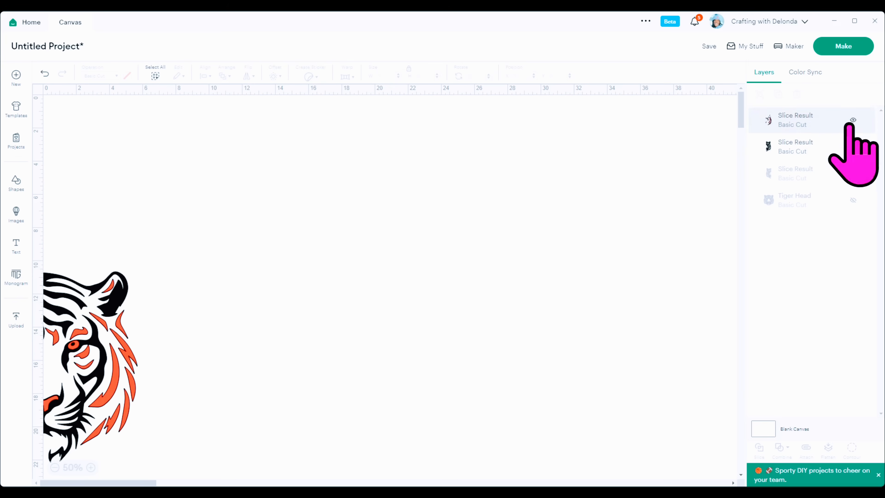
Use Contour on the black right half to hide the stripe, ear, brow and cheek shapes that duplicate the orange accents.
click(812, 148)
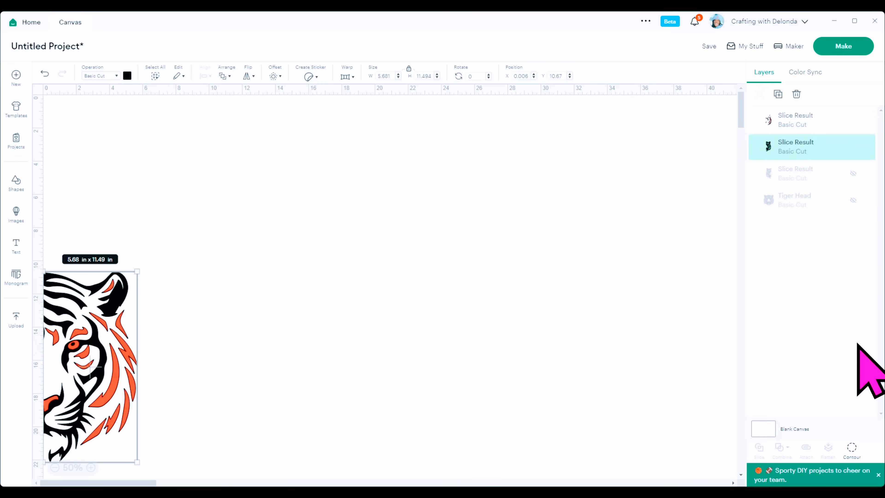
click(852, 449)
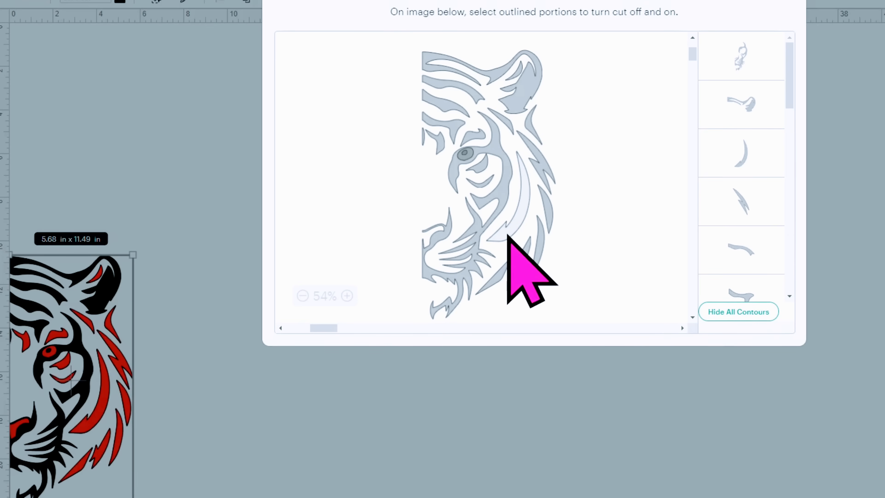
click(508, 236)
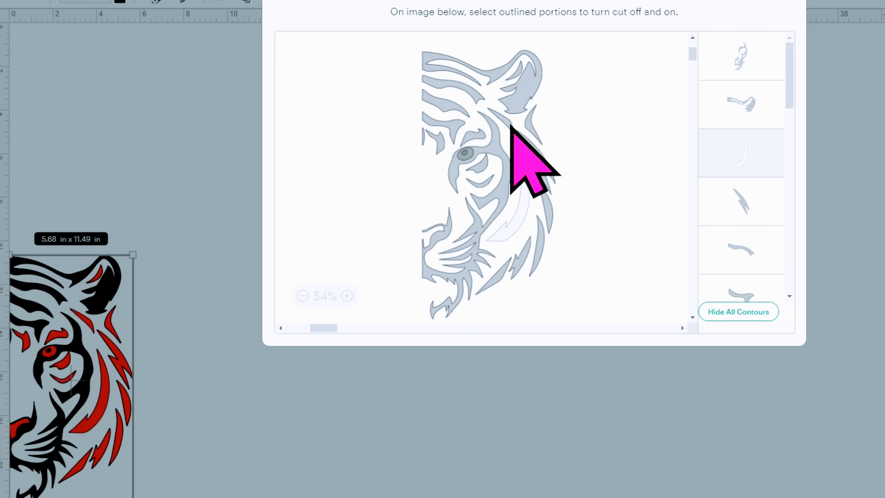
click(503, 277)
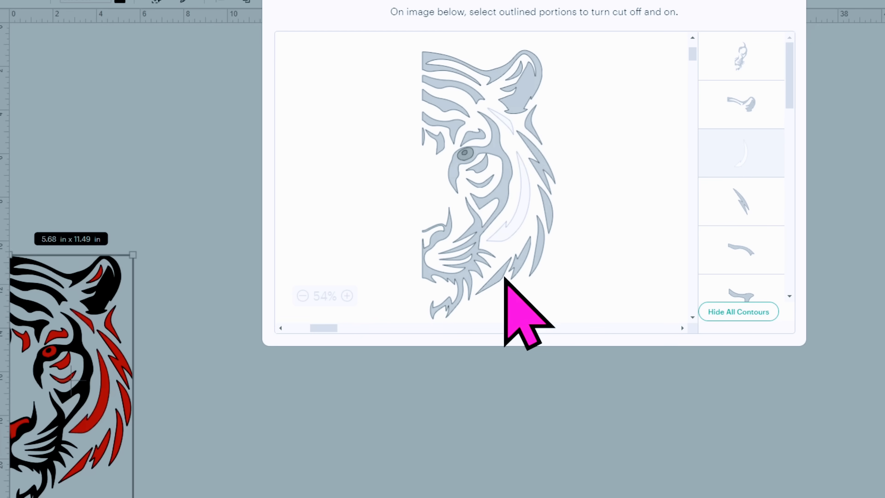
click(521, 265)
click(539, 255)
click(549, 218)
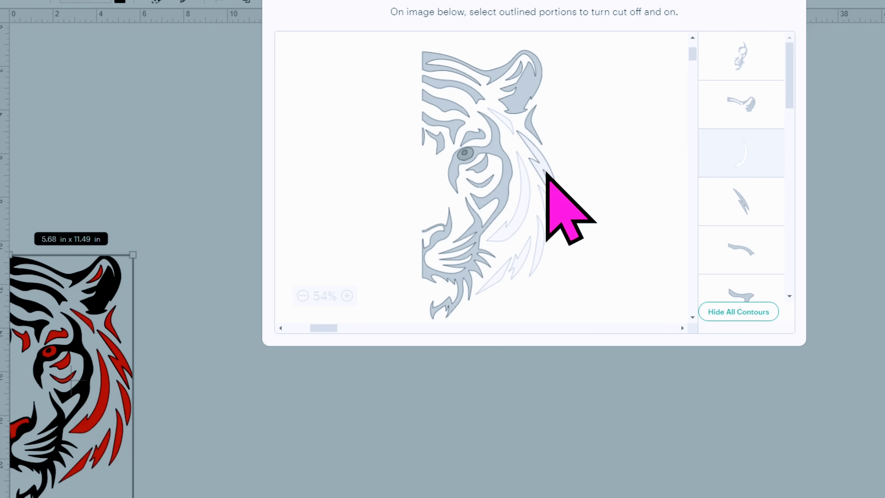
click(546, 172)
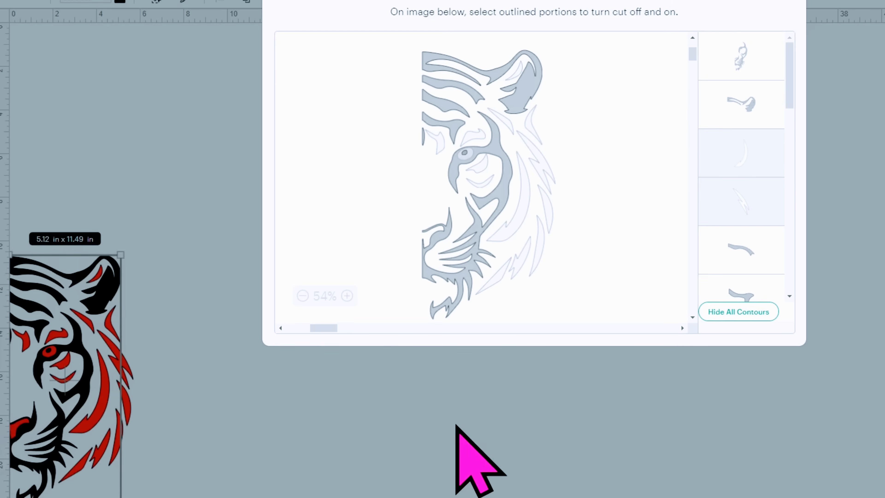
click(787, 0)
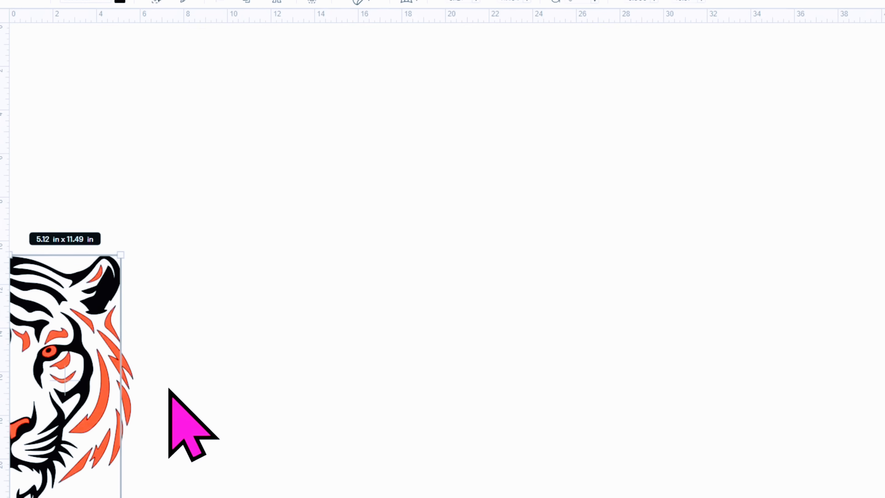
Nudge the orange accents layer slightly down over the black half, to about X 0.01, Y 11.18.
click(330, 376)
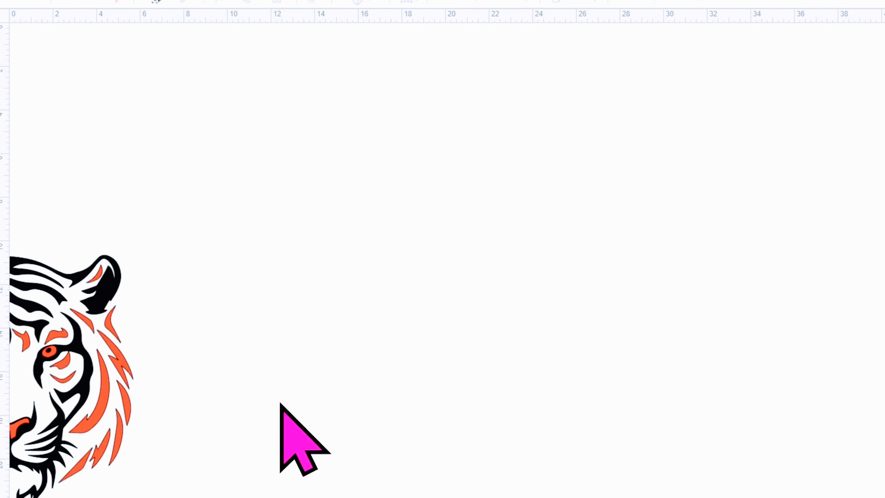
mouse_move(118, 450)
mouse_down()
mouse_move(343, 434)
mouse_move(119, 459)
mouse_move(111, 445)
mouse_up()
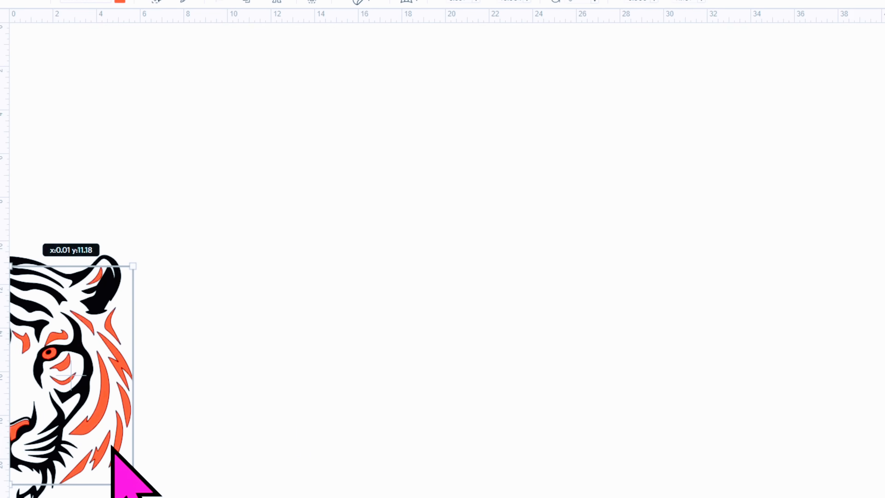
click(352, 436)
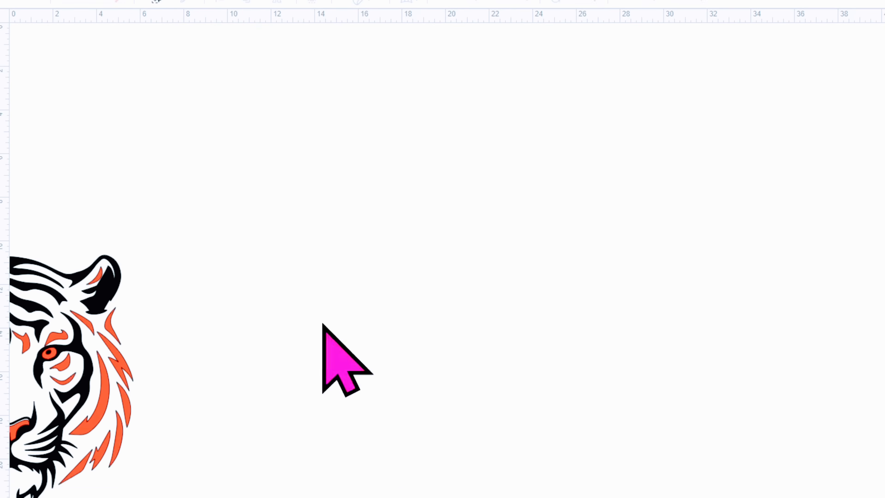
Group the orange accents with the black right half and move the group to the middle of the canvas.
drag(36, 214, 196, 470)
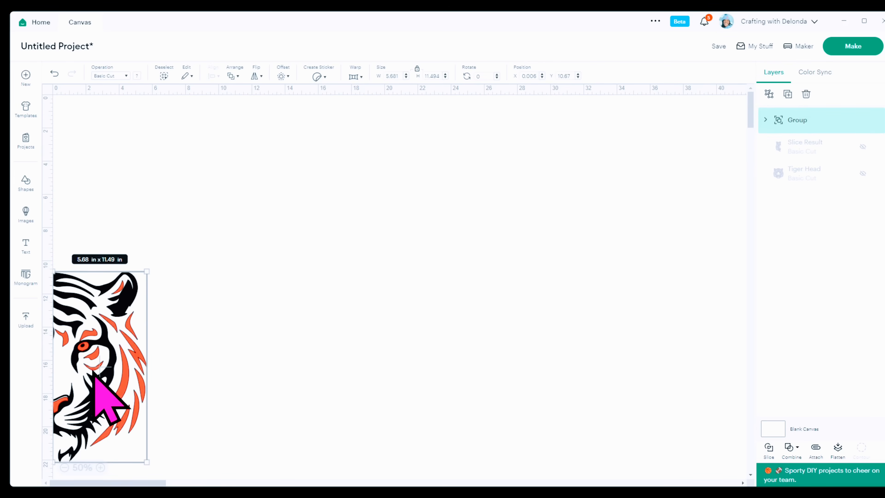
drag(92, 370, 343, 317)
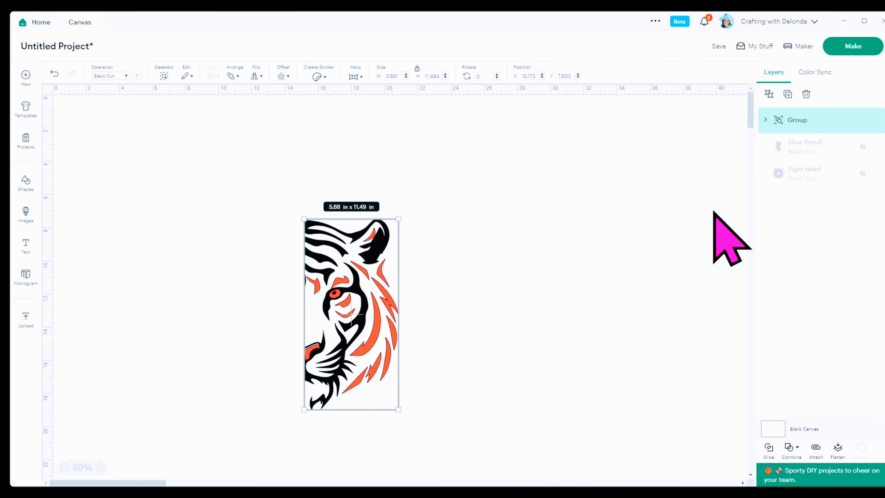
click(582, 245)
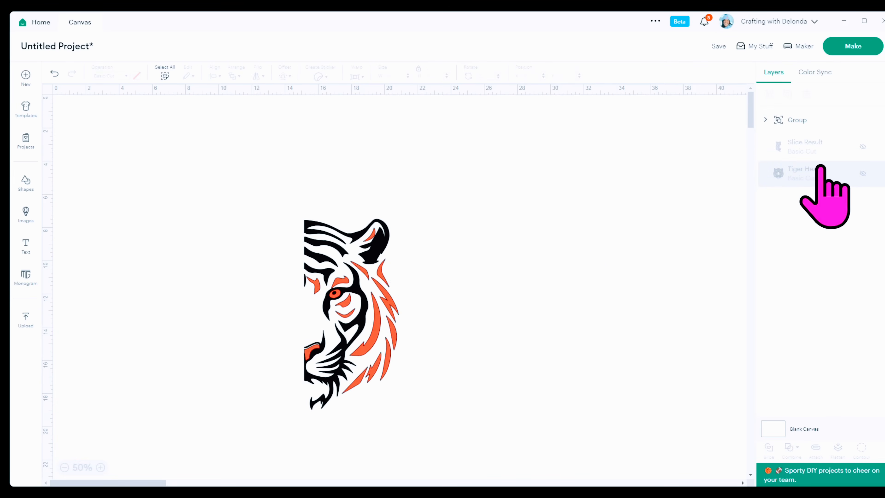
Recolor the black tiger layer inside the group to light gray.
click(802, 120)
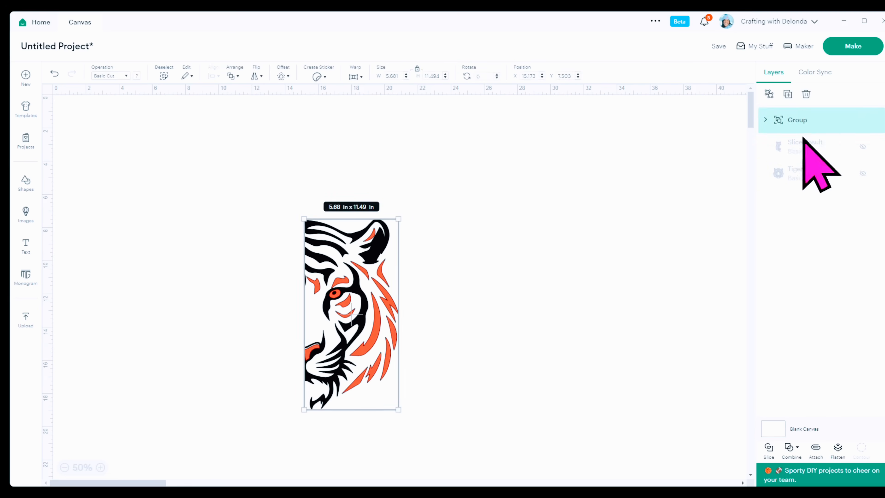
click(765, 119)
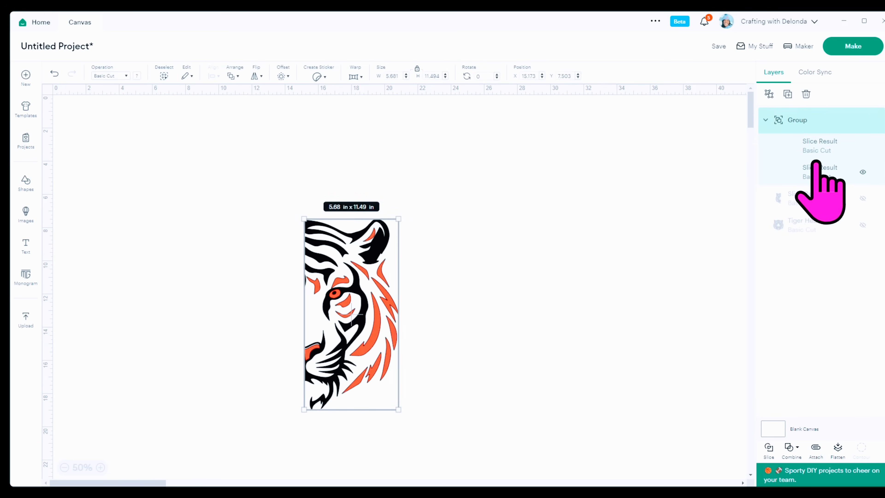
click(832, 164)
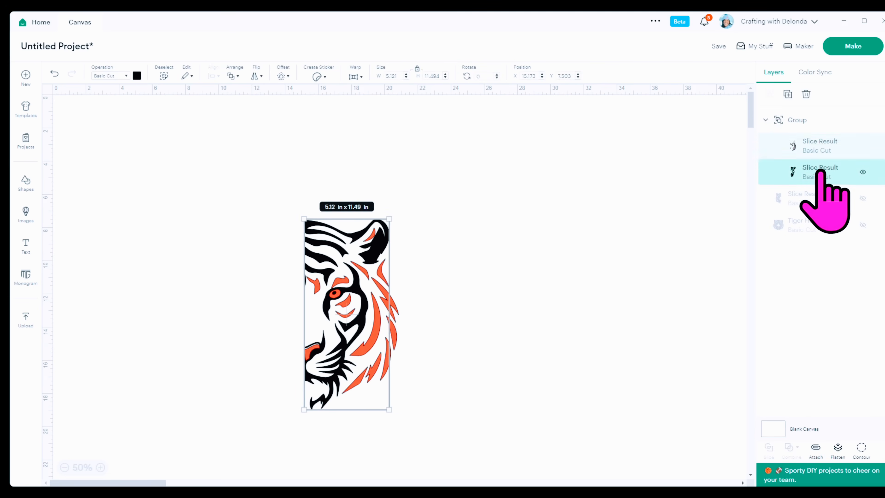
click(137, 75)
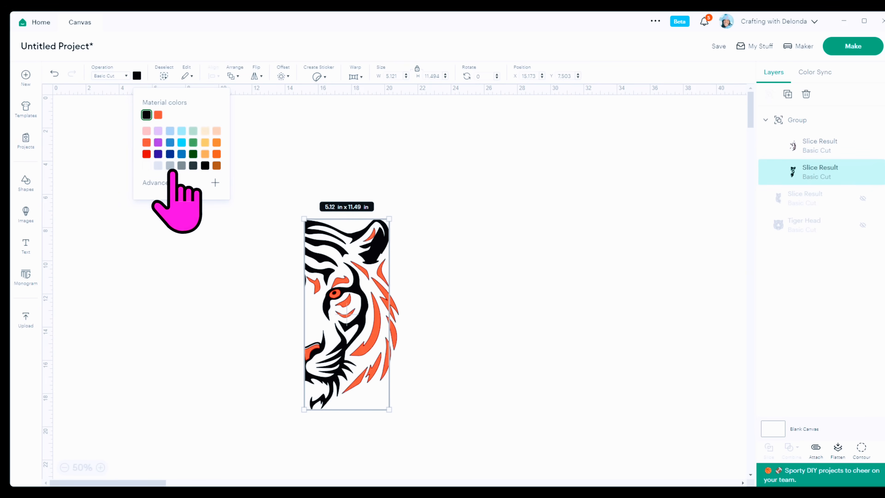
click(181, 166)
click(186, 287)
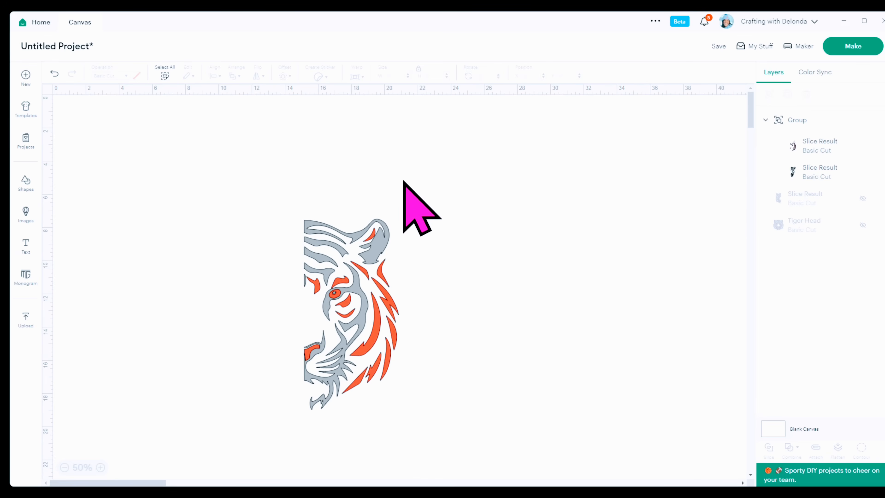
Add the Classic t-shirts template behind the design and color the shirt black.
click(26, 109)
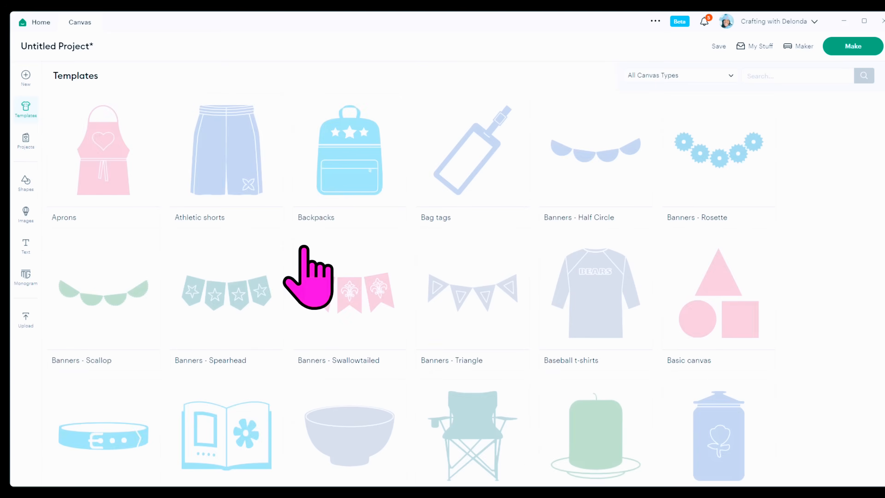
scroll(569, 352, down, 5)
click(475, 377)
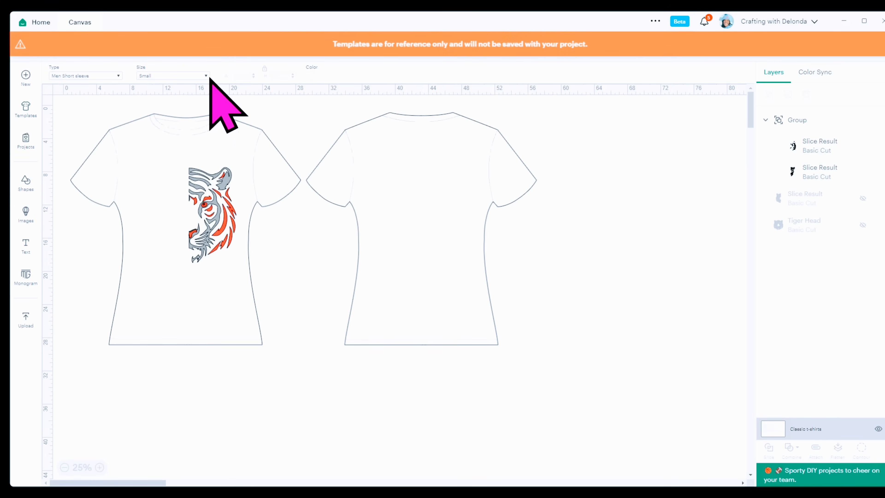
click(312, 76)
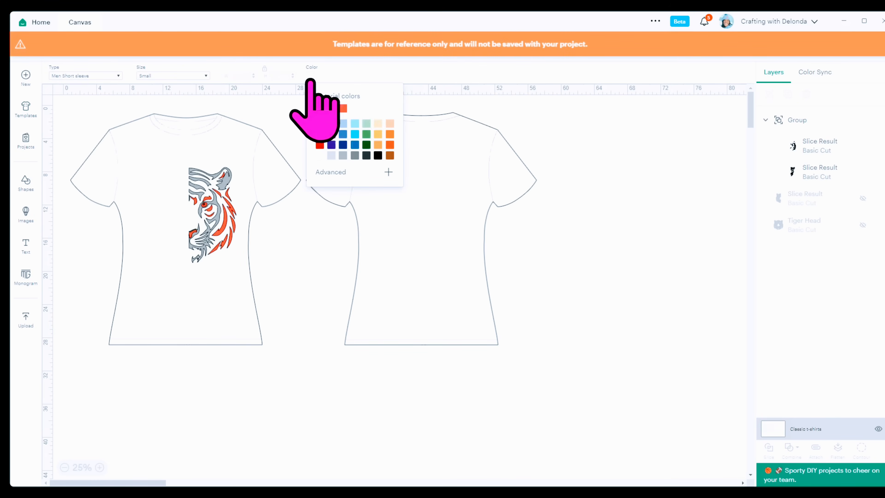
click(319, 109)
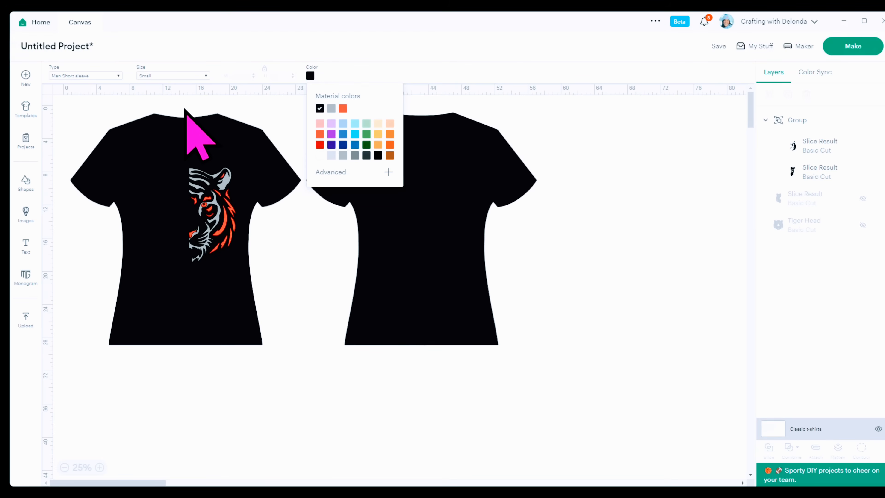
Change the shirt template's size to Large and set its color to black again.
click(202, 76)
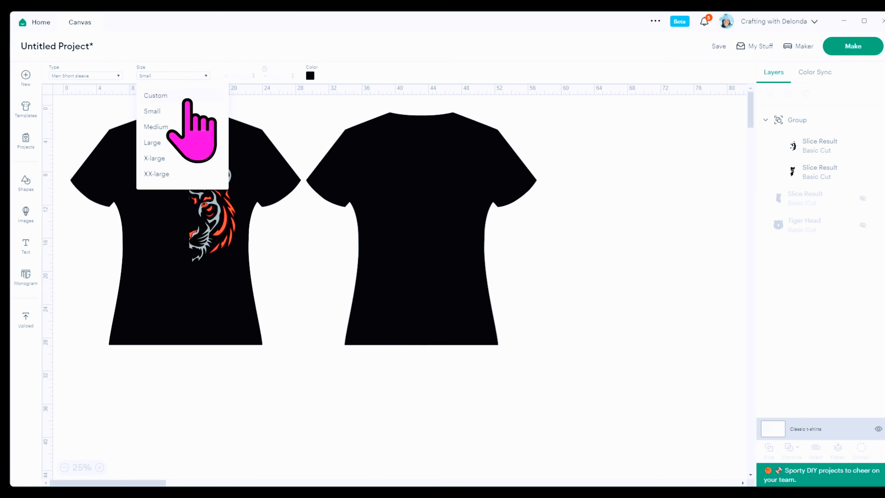
click(156, 142)
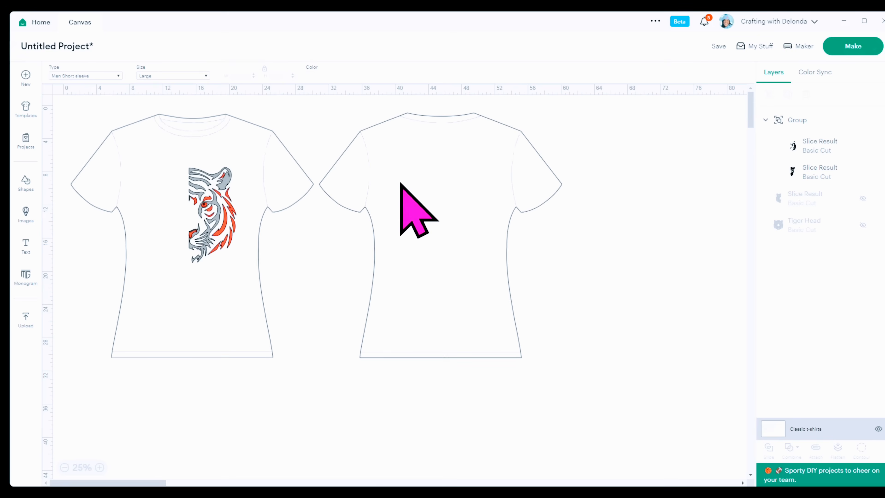
click(310, 75)
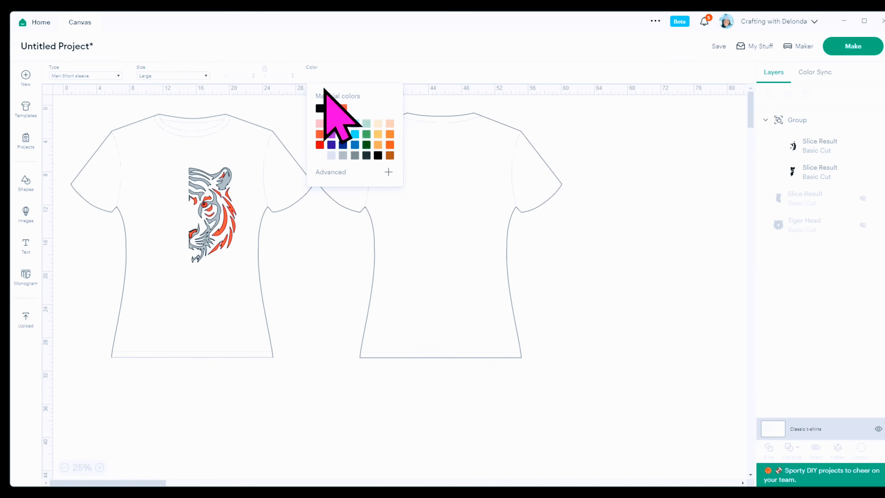
click(320, 109)
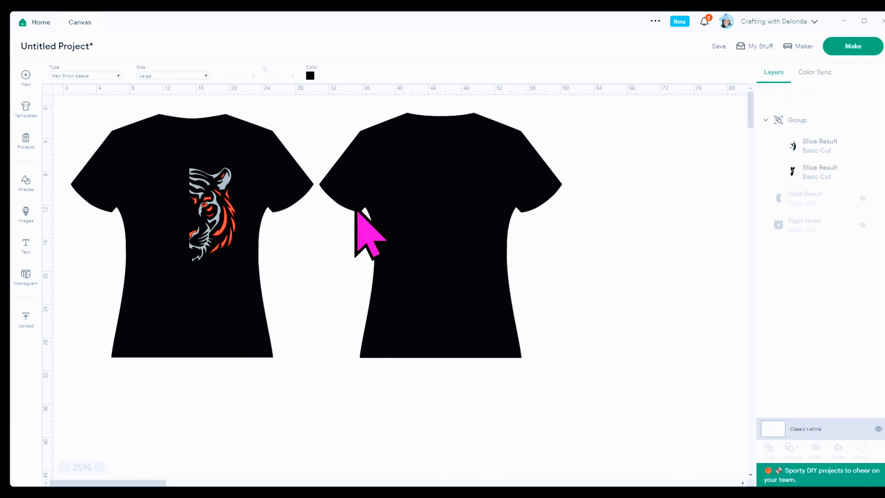
Move the tiger group up on the shirt front, to about X 15.67, Y 6.00.
drag(180, 177, 247, 283)
drag(223, 229, 219, 209)
click(310, 228)
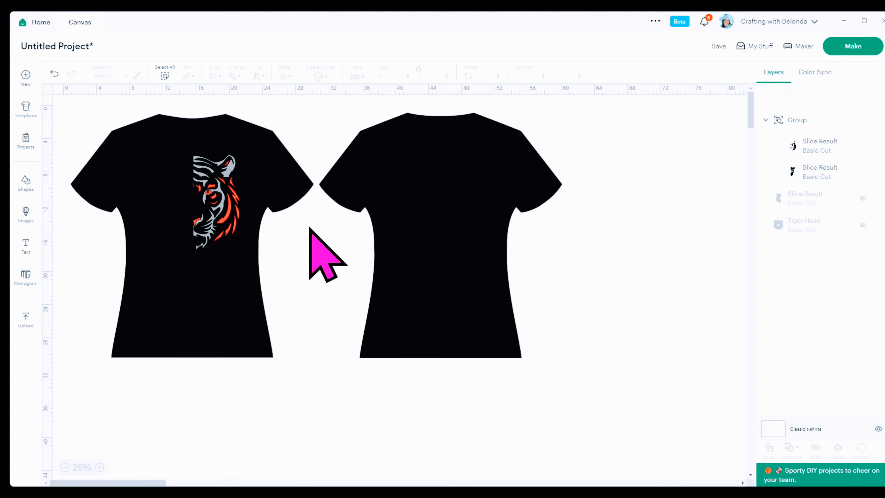
Add a text object to the canvas and set its font to the system font Academy Filled 3D.
click(100, 467)
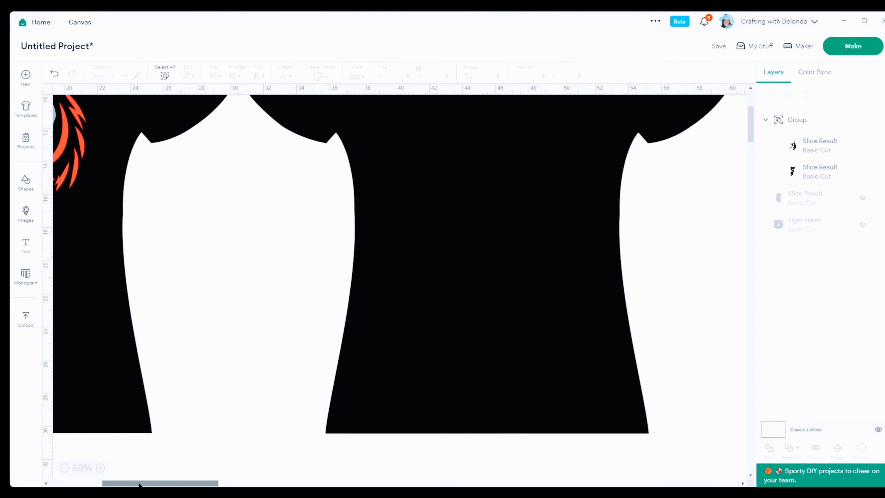
drag(138, 483, 96, 483)
scroll(335, 374, up, 5)
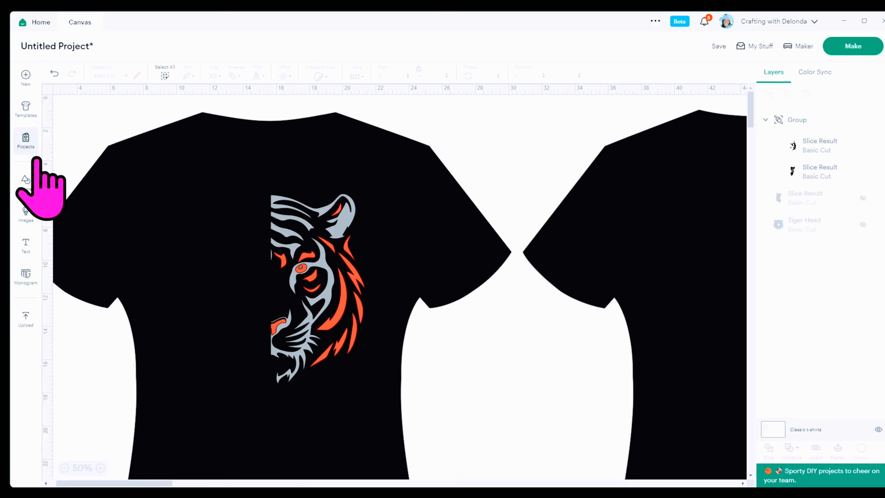
click(26, 244)
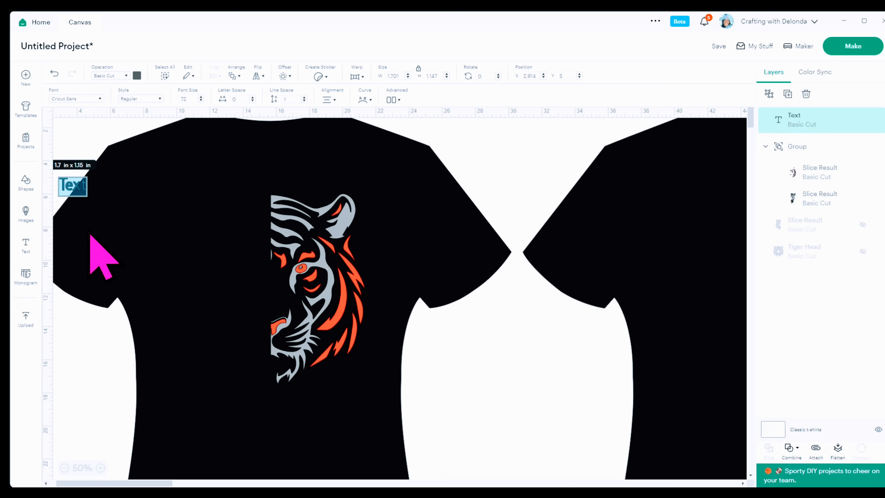
click(100, 100)
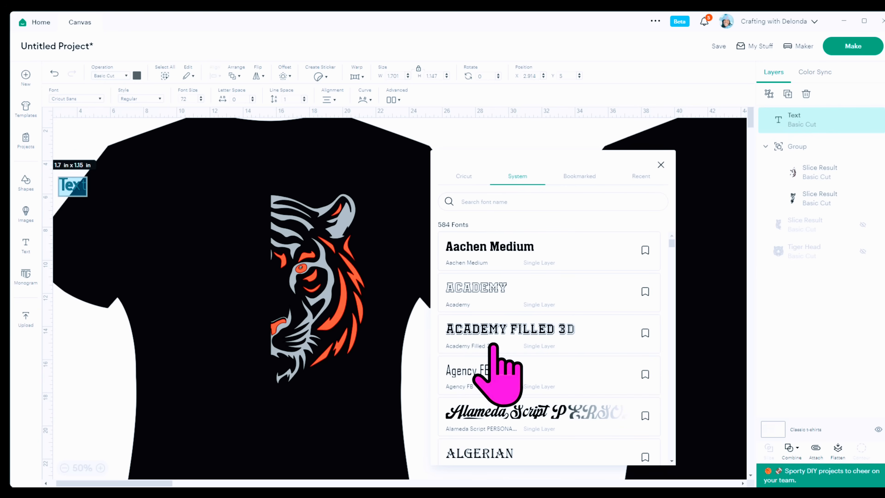
click(563, 333)
click(661, 165)
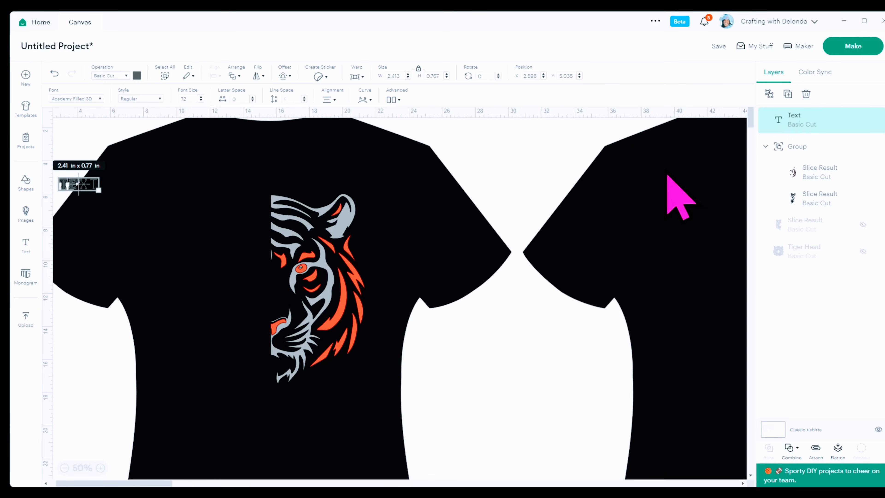
Replace the text with TIGERS, one letter per line, and place it beside the tiger's straight edge at about X 13.85, Y 6.09.
double_click(84, 185)
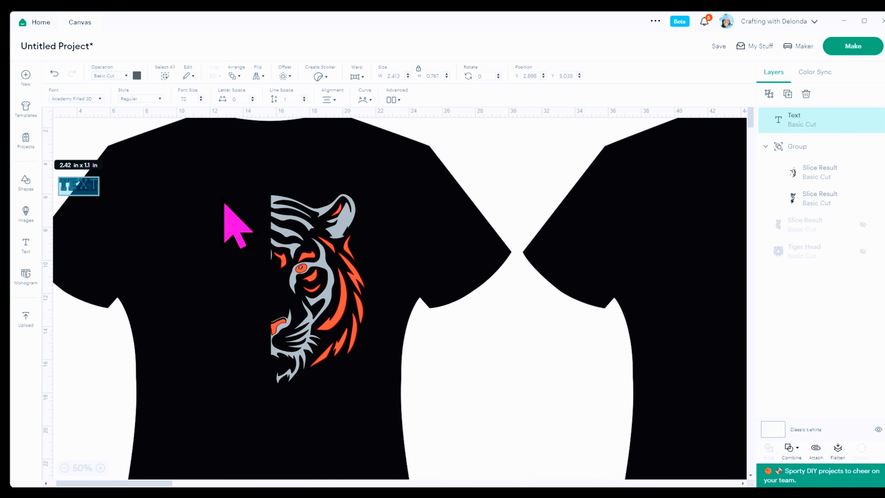
text(T)
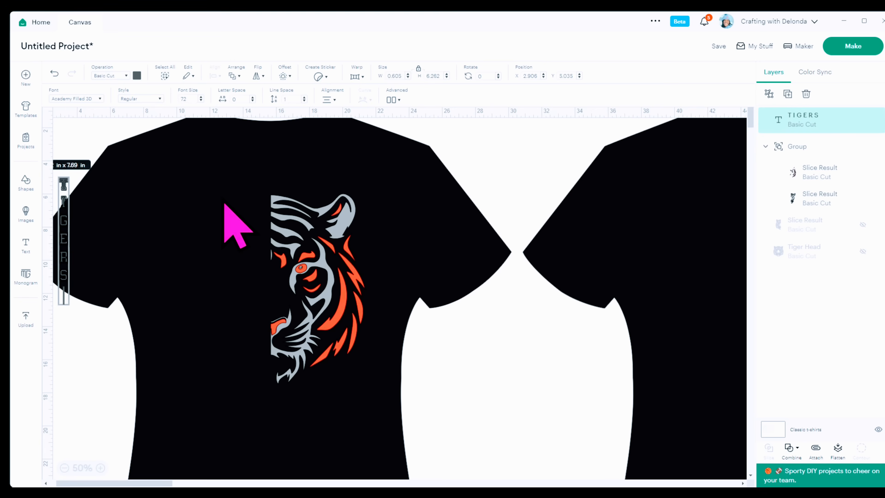
click(241, 255)
drag(68, 240, 245, 259)
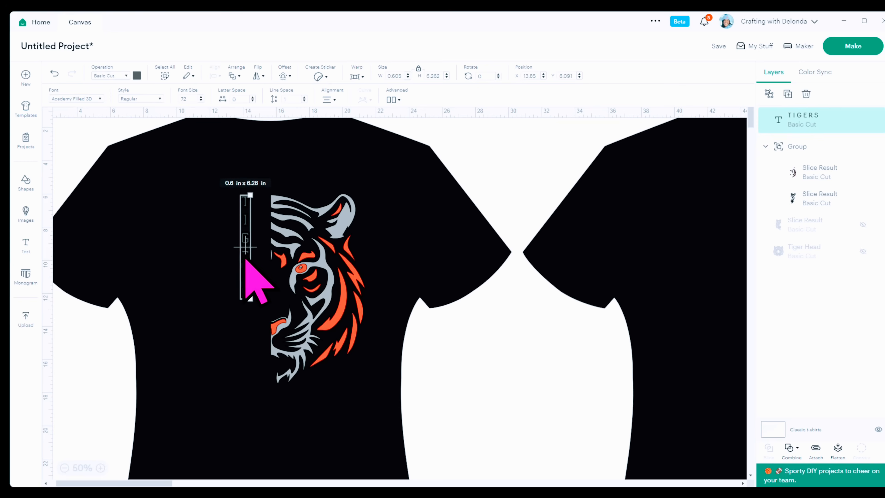
Color the vertical TIGERS text white and weld its letters into one shape.
click(137, 76)
click(146, 166)
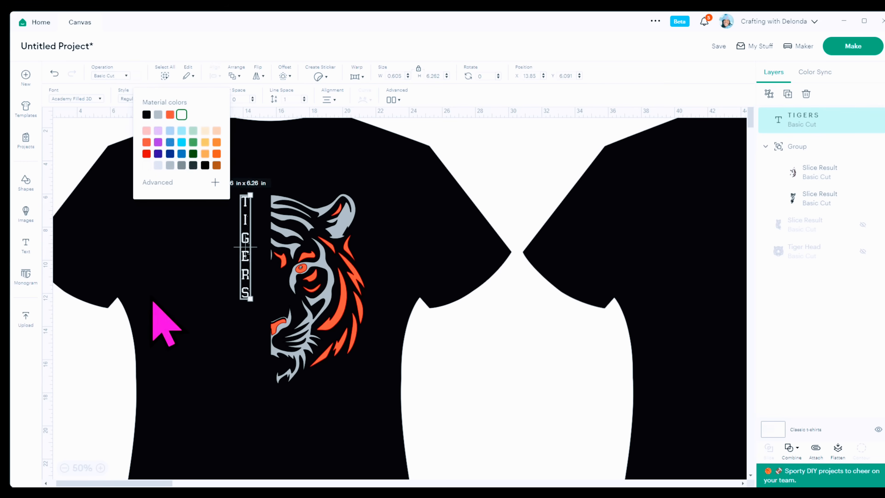
click(162, 330)
click(251, 253)
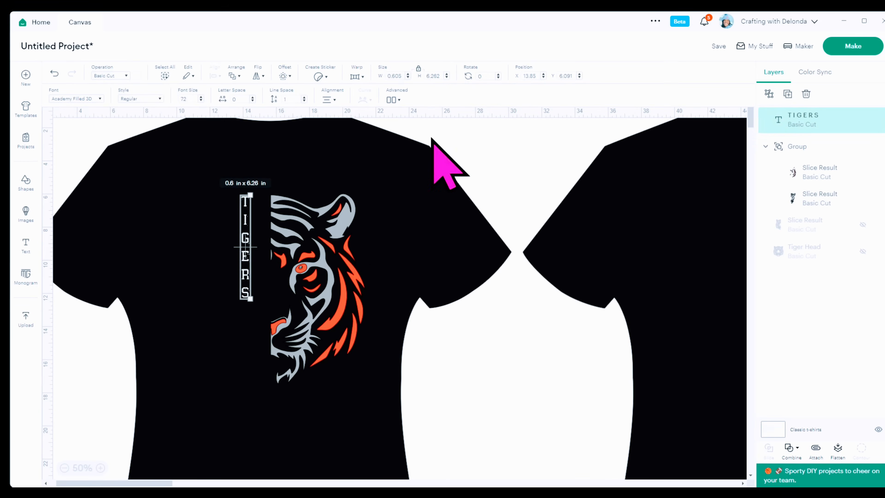
click(791, 450)
click(810, 352)
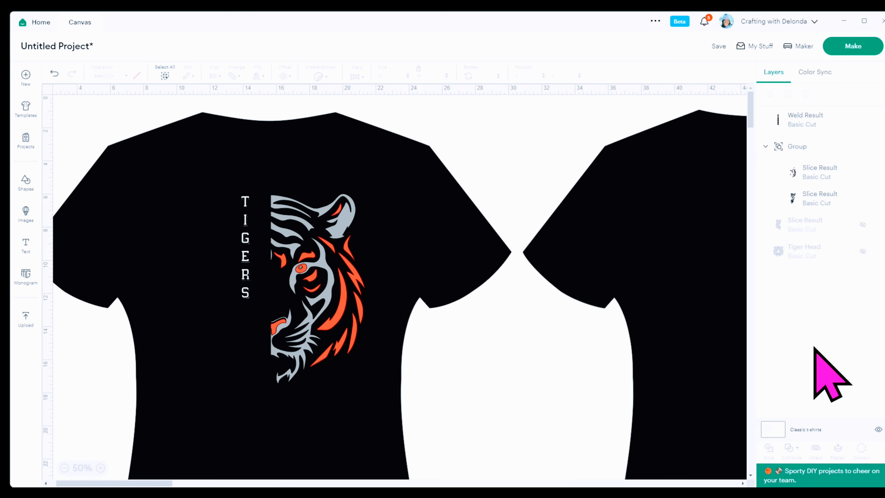
click(248, 262)
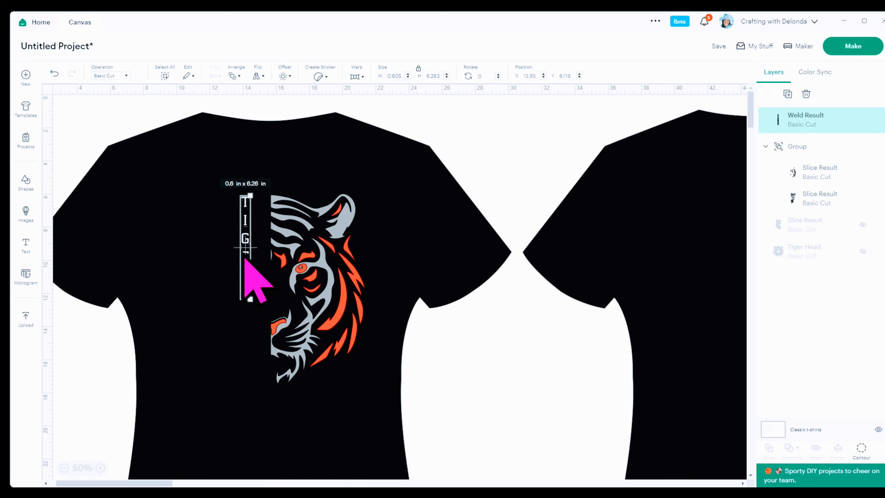
drag(250, 196, 252, 196)
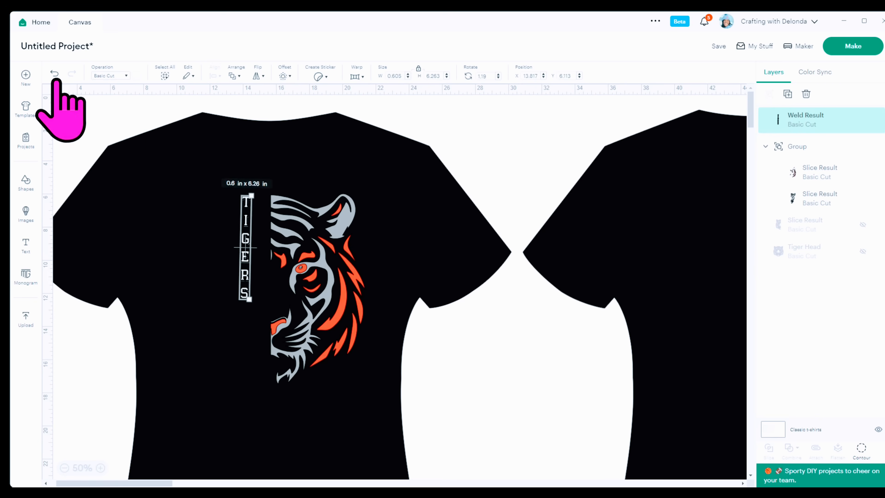
click(56, 81)
Unlock the TIGERS text's proportions and set its height to 11.49 in, matching the tiger group.
click(250, 253)
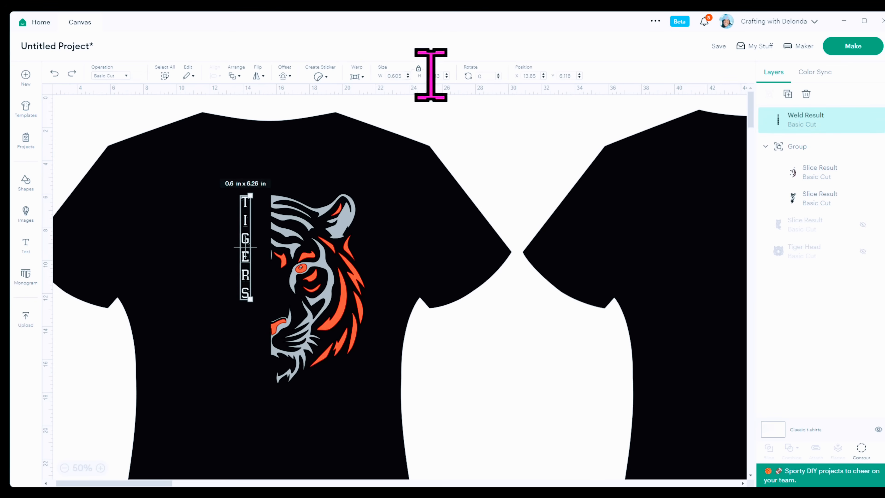
click(418, 69)
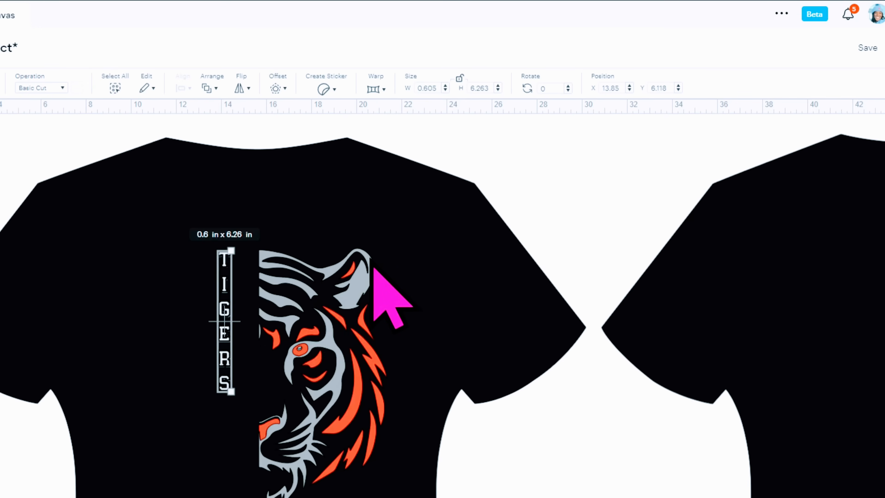
click(366, 253)
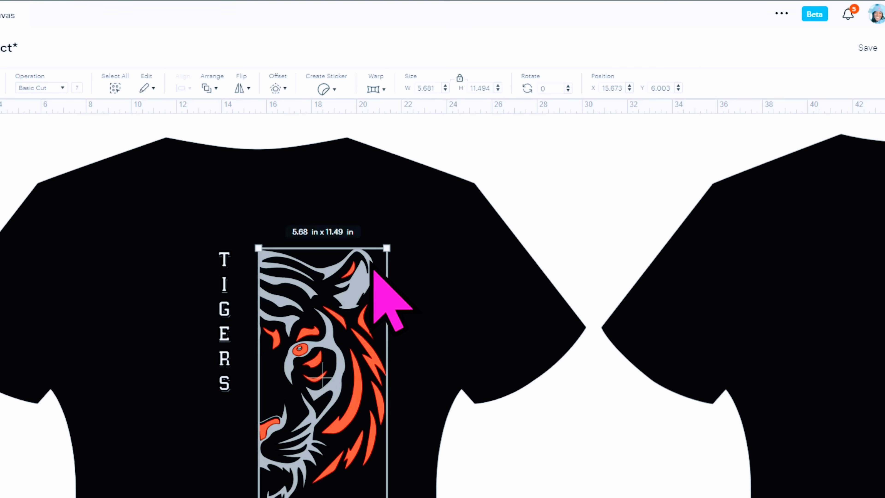
click(230, 352)
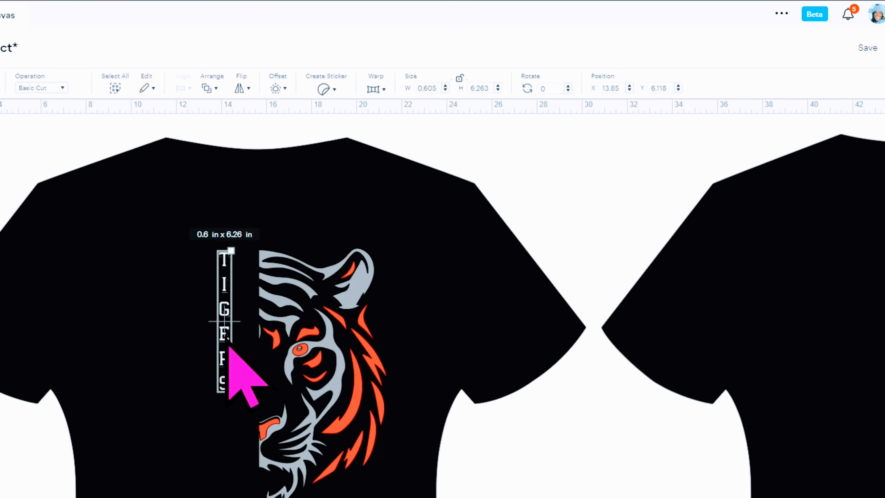
click(488, 88)
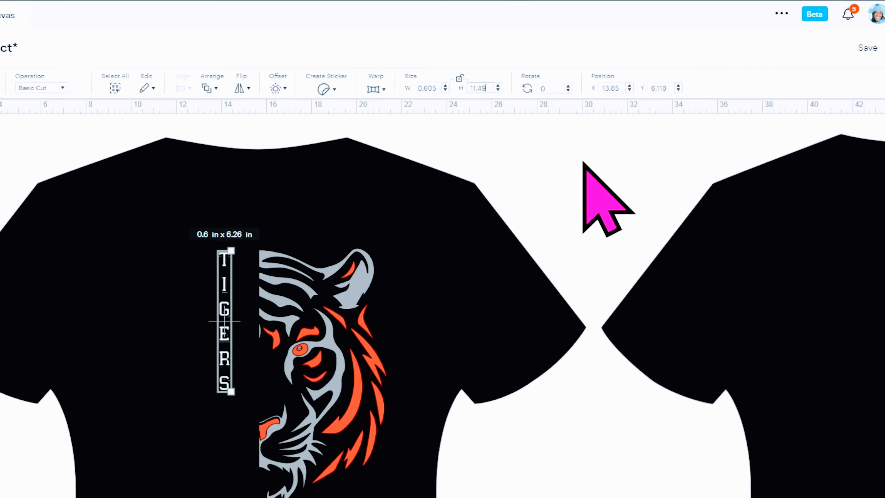
key(Return)
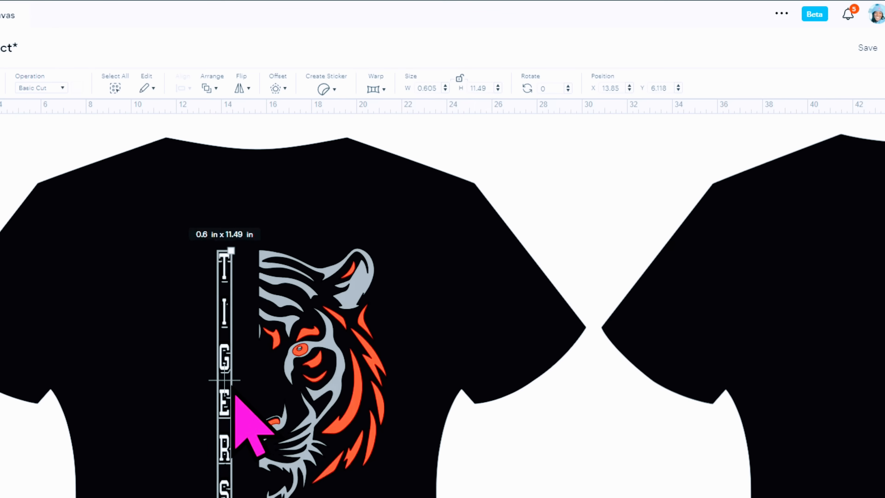
Widen the welded TIGERS text to 0.9 in.
click(235, 396)
click(231, 398)
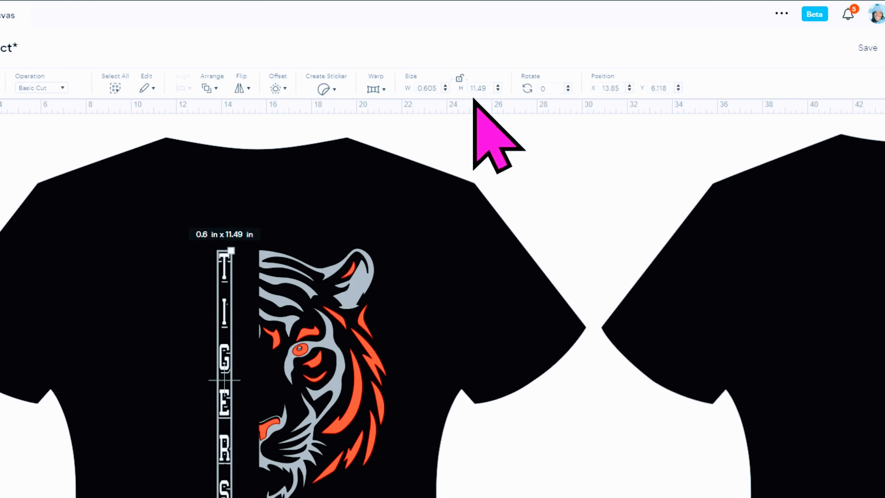
click(446, 86)
click(446, 86)
click(445, 86)
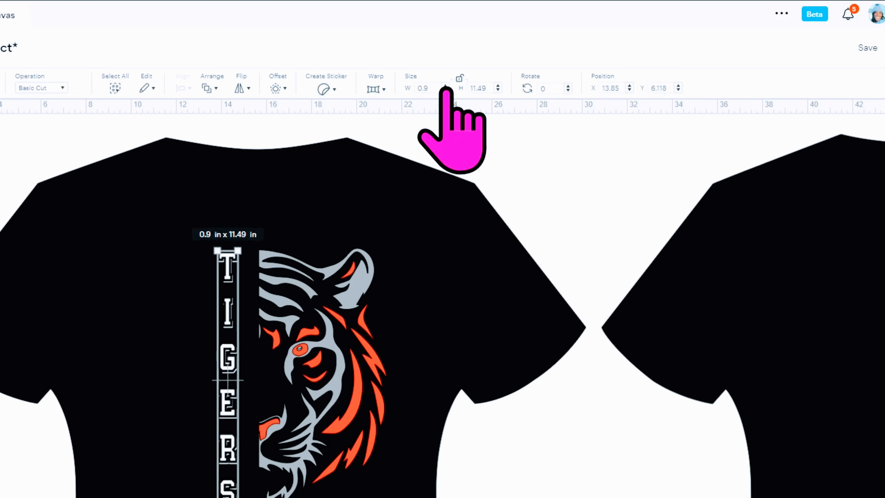
Widen the welded TIGERS text to 1.4 in while keeping its height, and deselect it.
click(446, 86)
click(446, 86)
click(446, 86)
click(445, 86)
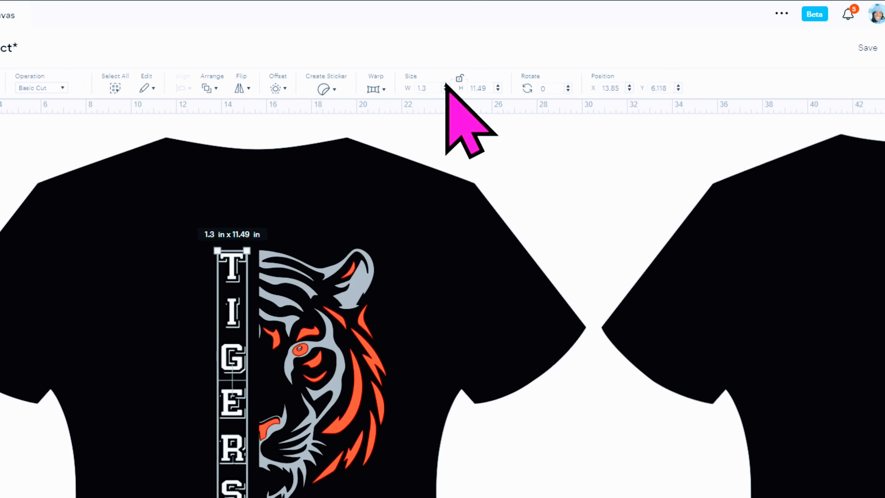
click(446, 85)
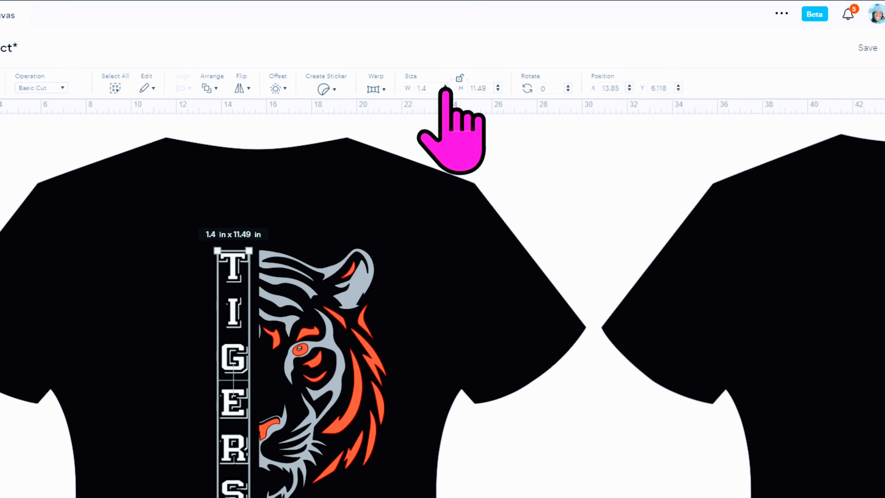
click(464, 225)
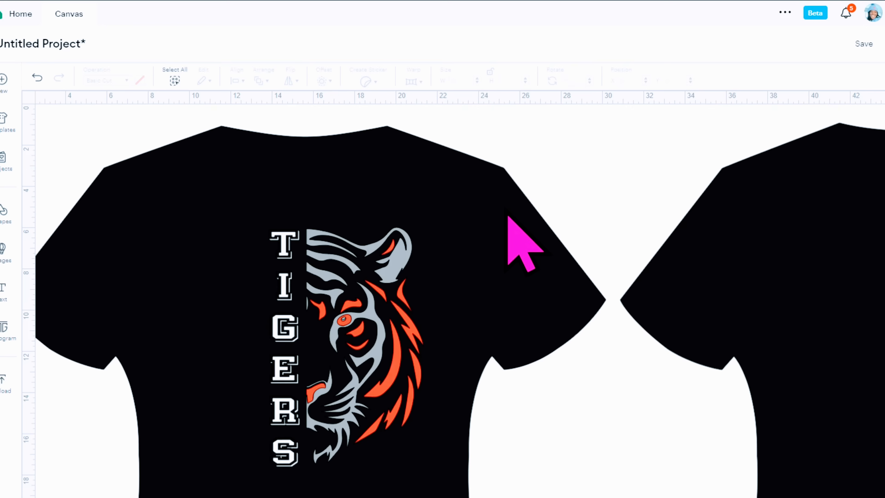
Search the image library for football and add the curved football laces image to the canvas.
click(4, 254)
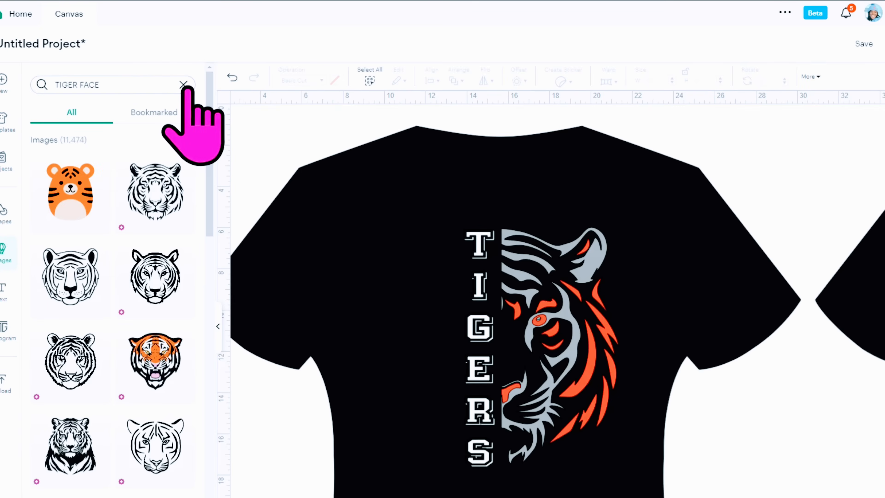
click(183, 83)
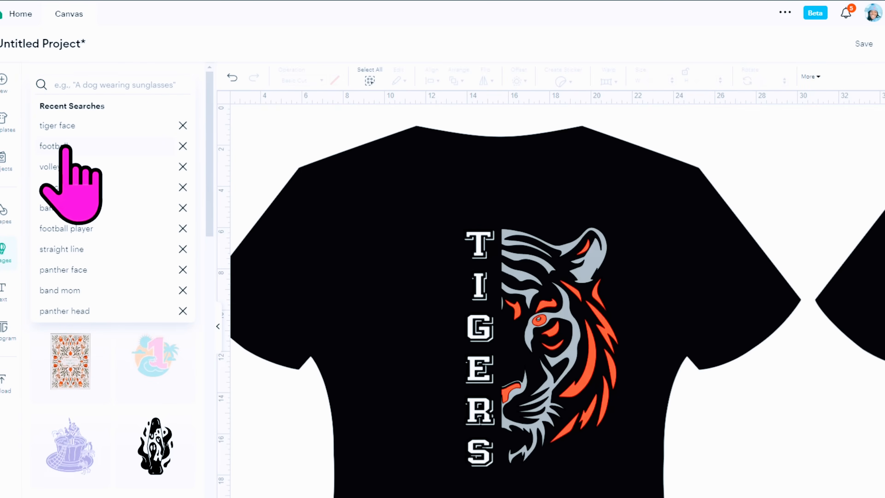
click(66, 149)
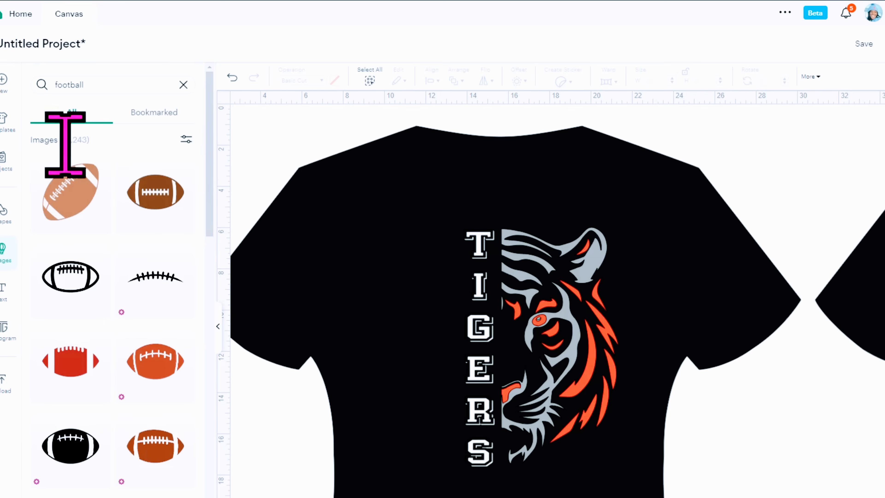
click(162, 280)
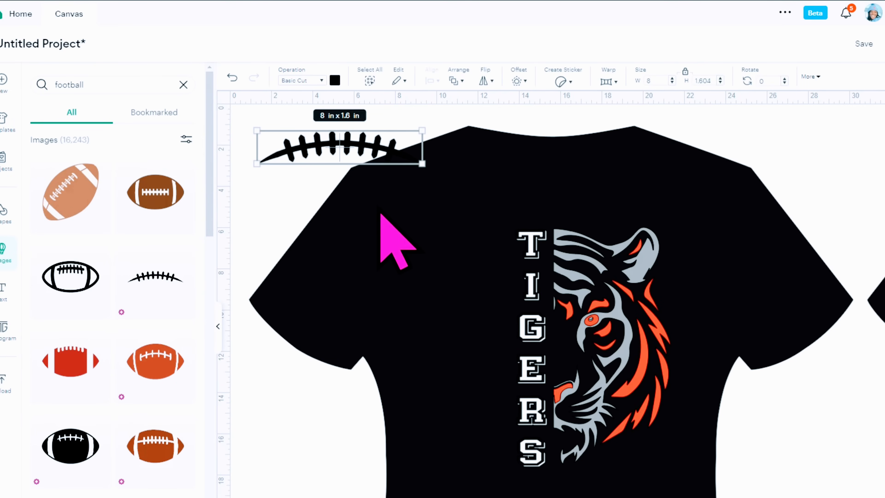
Move the football laces onto the shirt, to the left of the TIGERS text, and color them white.
drag(340, 157, 396, 259)
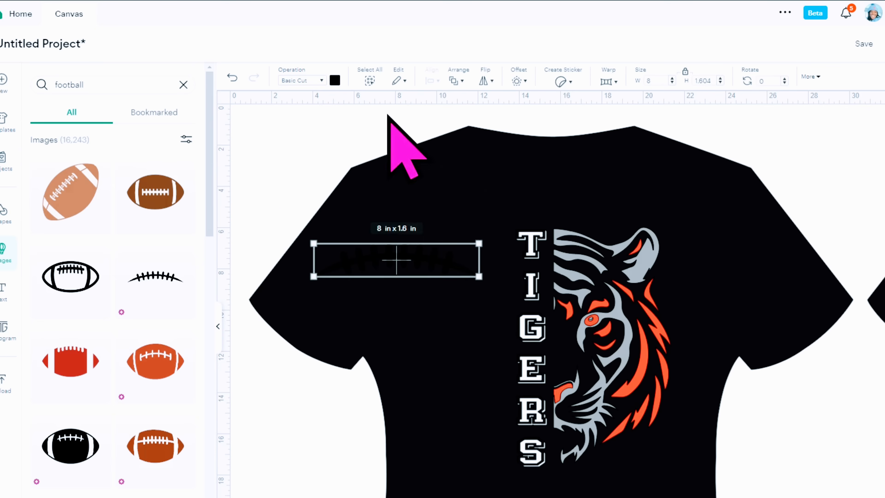
click(334, 80)
click(391, 129)
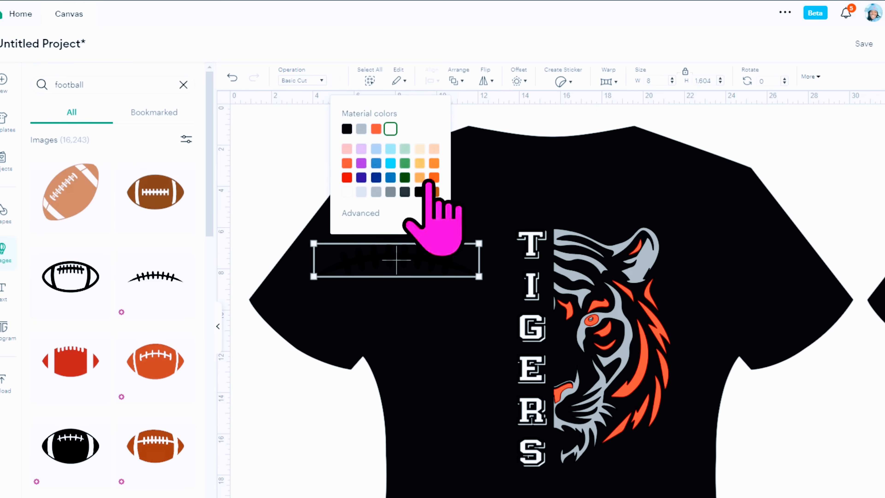
click(397, 416)
click(394, 272)
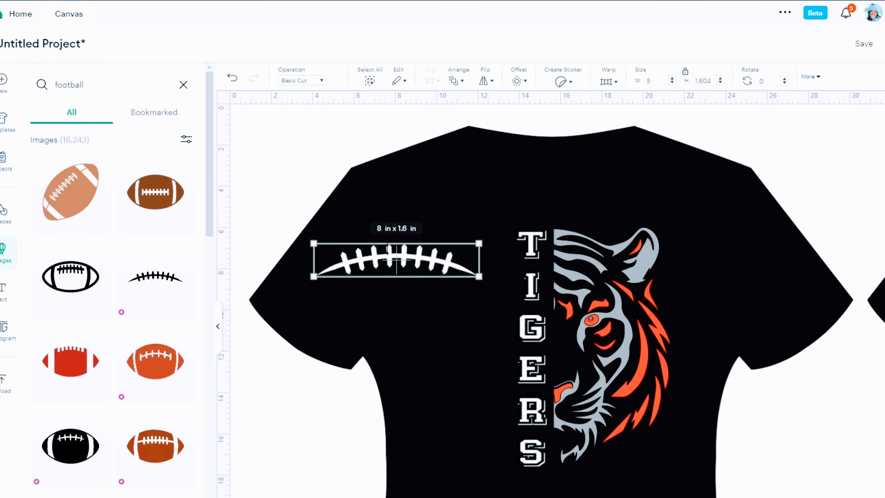
Rotate the laces 90 degrees and flip them horizontally so they curve outward, away from the TIGERS text.
click(763, 81)
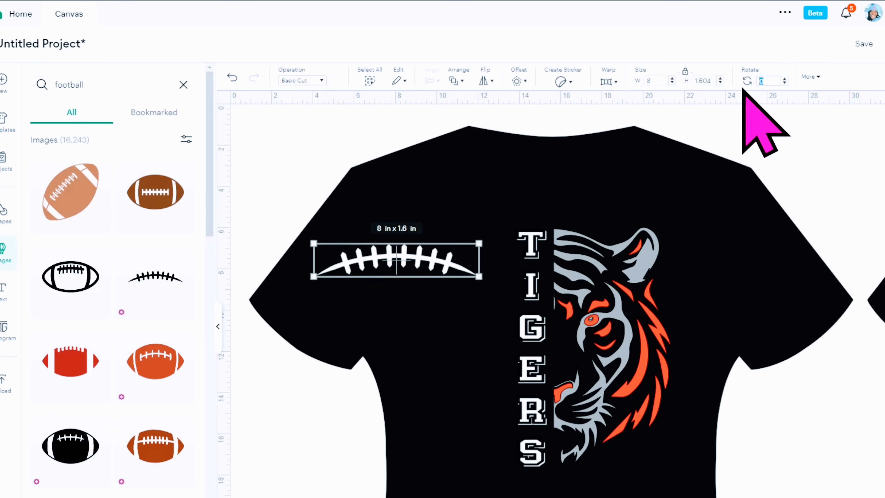
text(90)
key(Return)
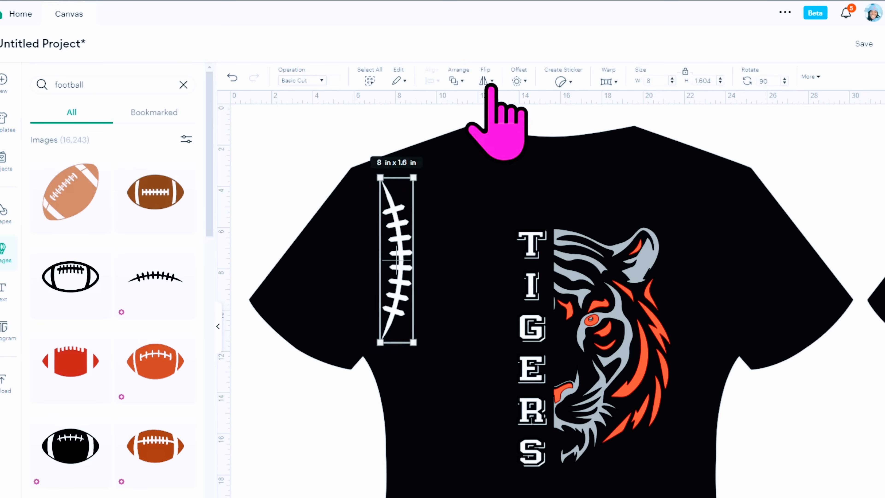
click(485, 80)
click(522, 111)
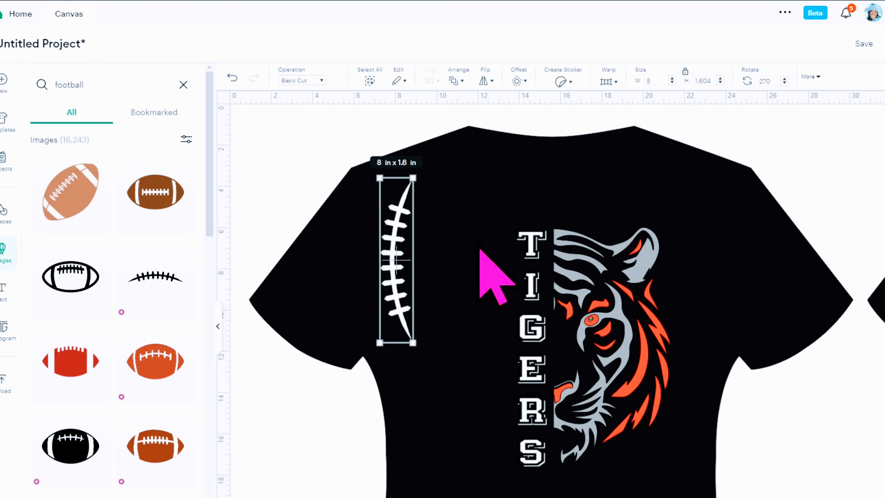
Unlock the laces' proportions and set their length to 11.49 in, matching the TIGERS text.
click(685, 72)
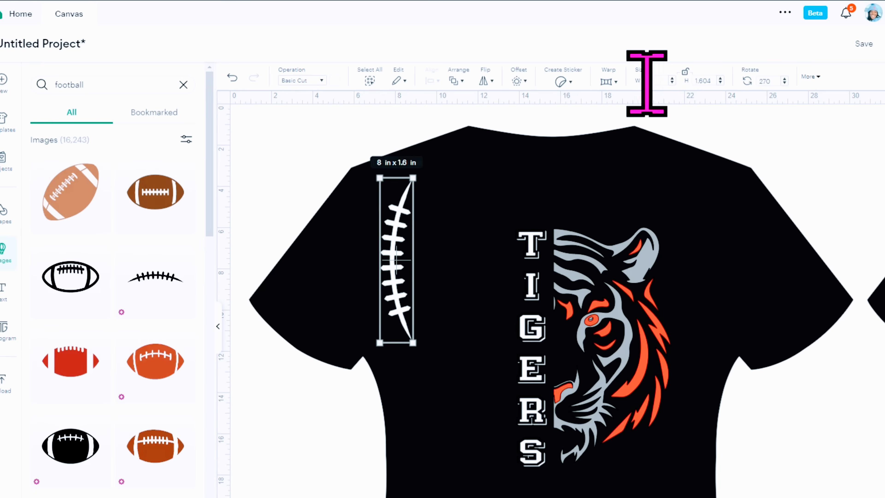
double_click(664, 81)
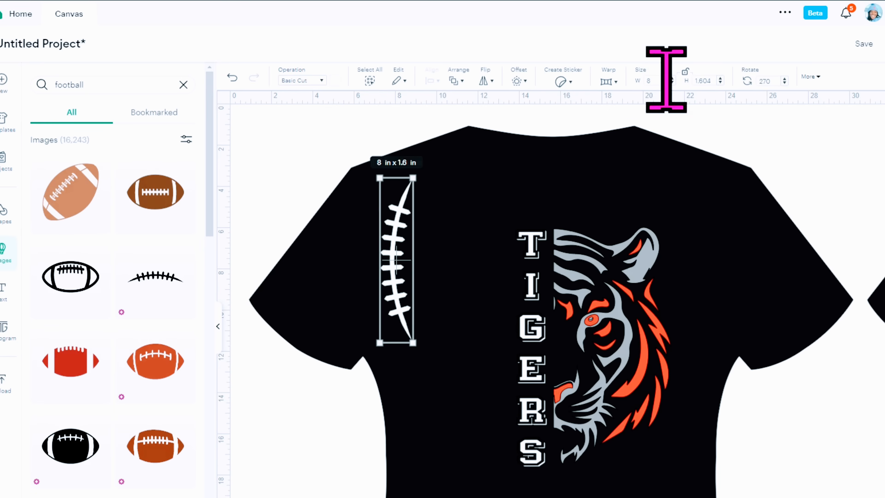
text(11.49)
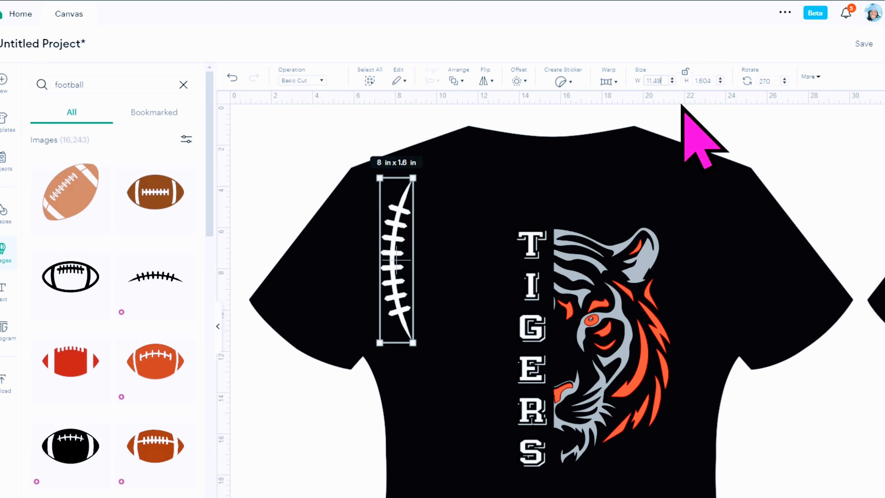
key(Return)
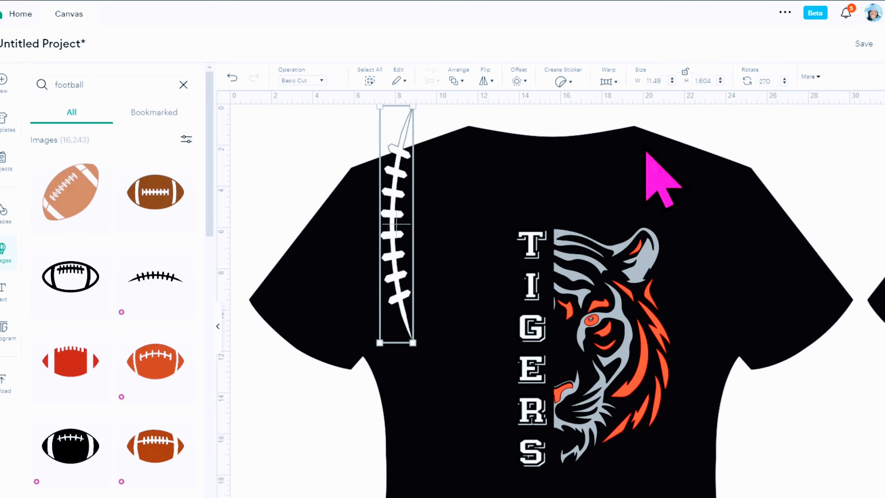
Place the laces beside the TIGERS text at about X 10.43, Y 6.19, and stretch their short side to about 2.8 in.
drag(399, 232, 481, 356)
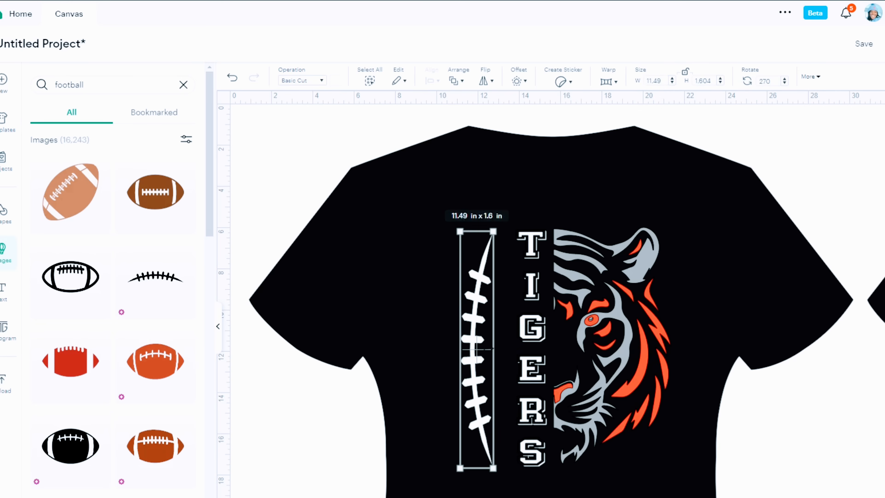
drag(493, 469, 509, 468)
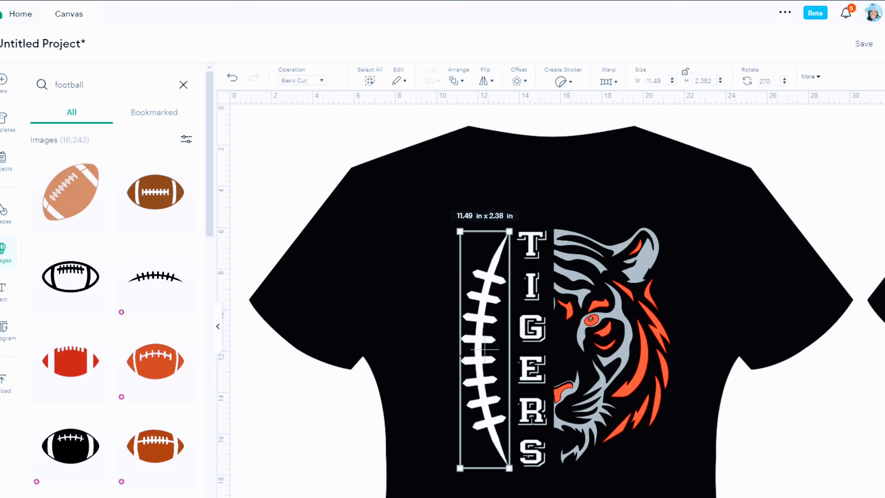
drag(460, 355, 478, 365)
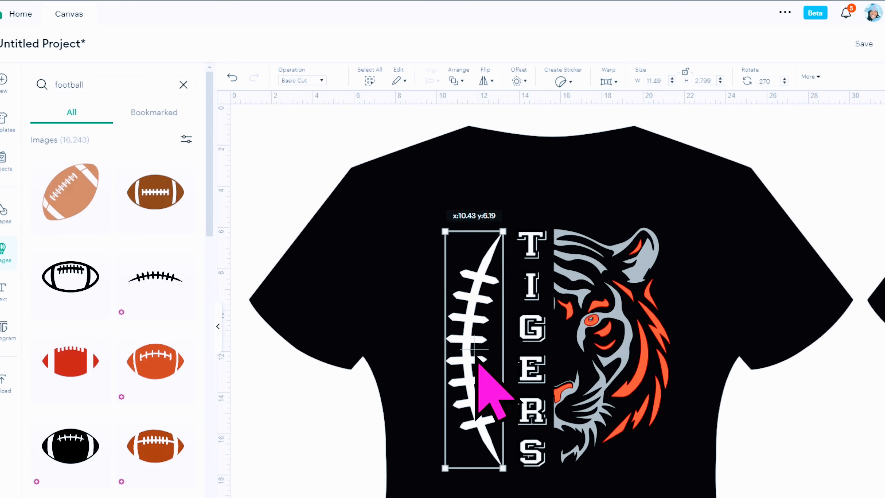
click(712, 440)
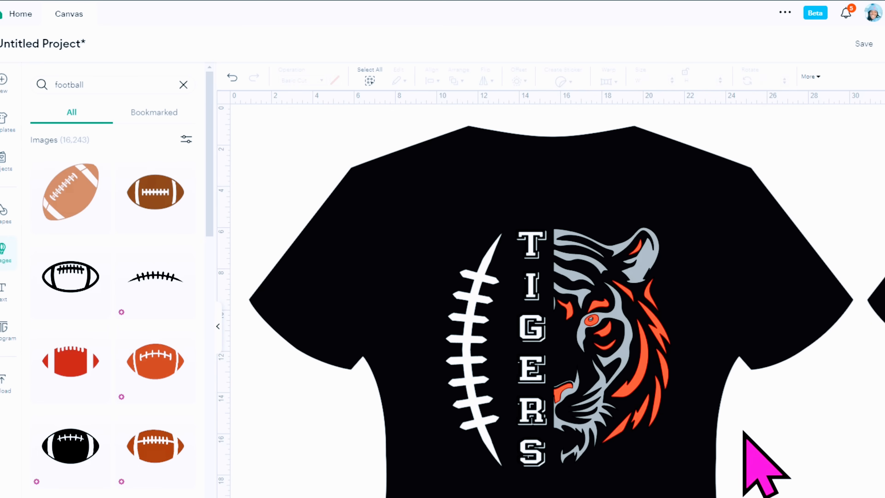
Center the laces, TIGERS text and tiger half vertically with one another.
drag(424, 194, 733, 497)
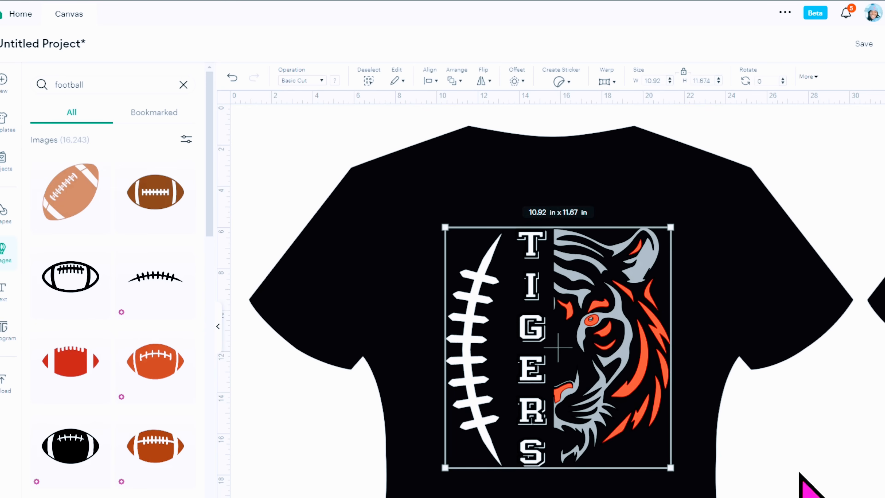
click(430, 80)
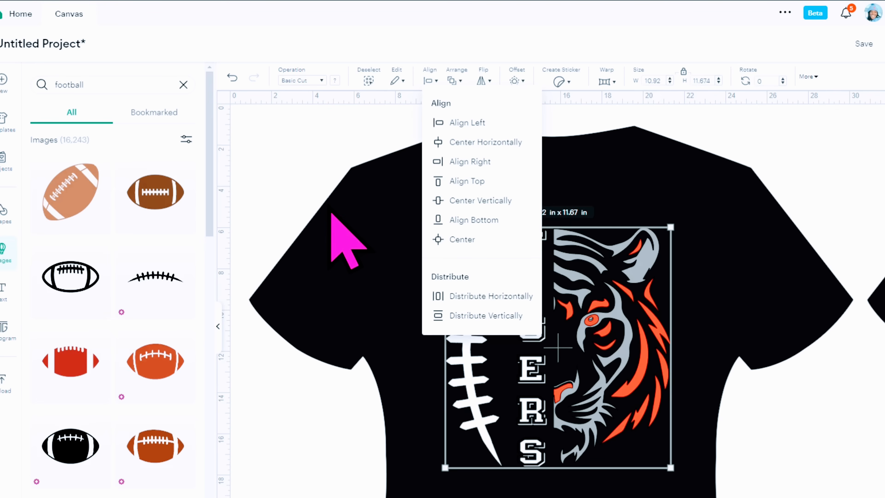
click(468, 200)
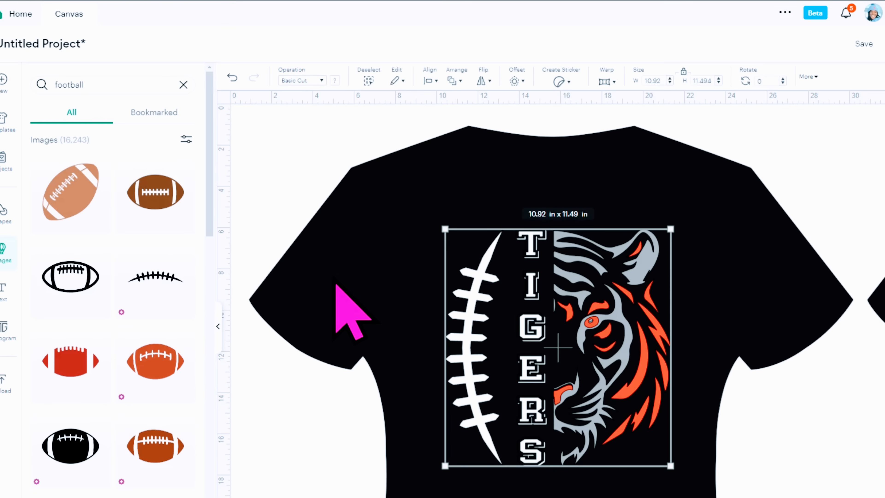
click(344, 244)
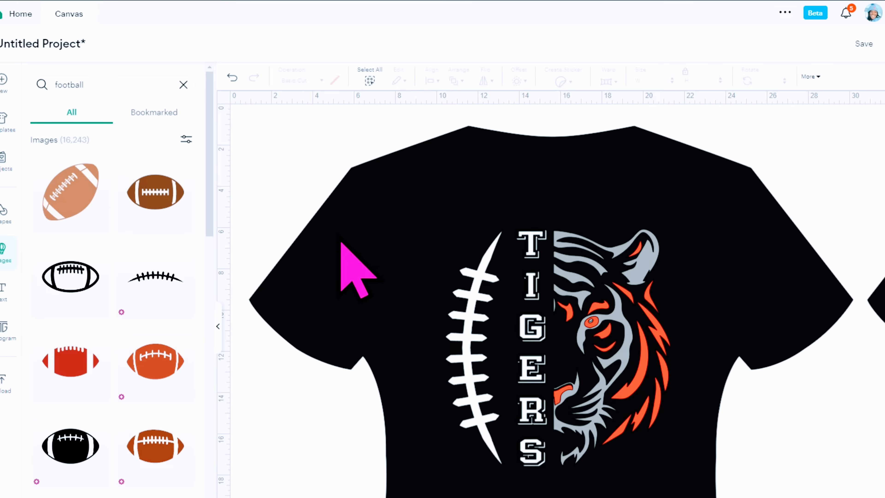
Attach the white laces and the TIGERS text to each other so they cut together.
click(464, 376)
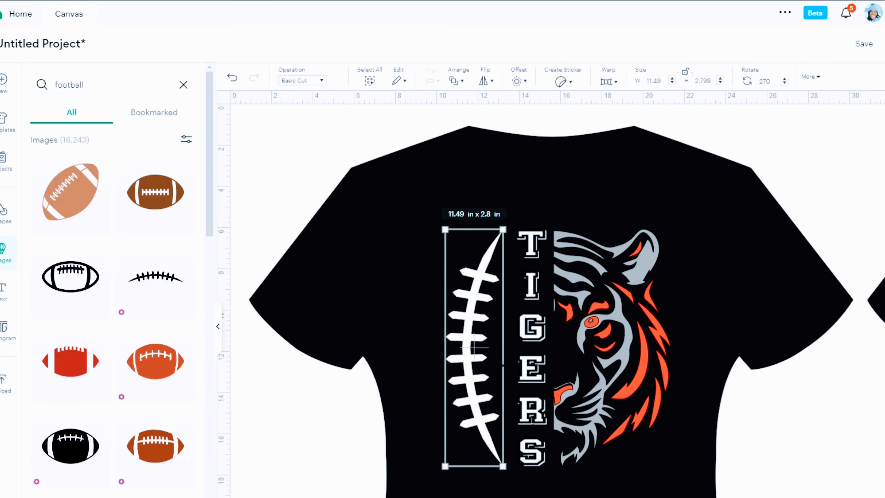
shift+click(530, 375)
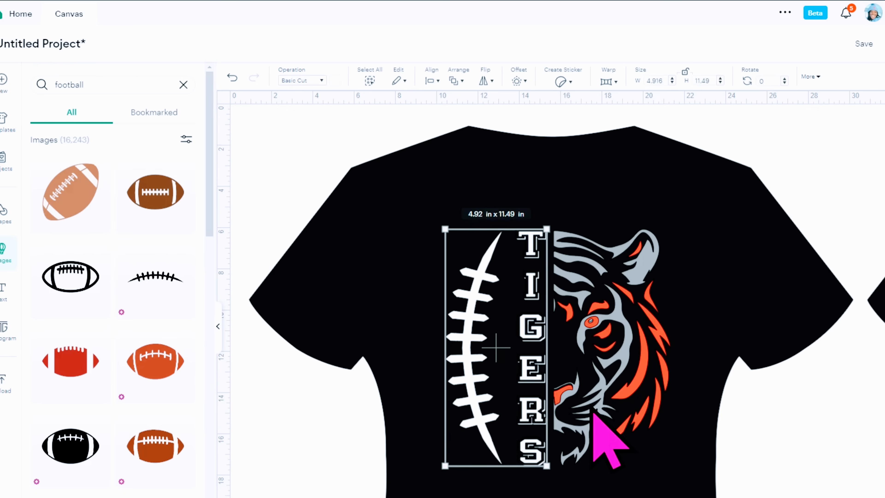
key(ctrl+g)
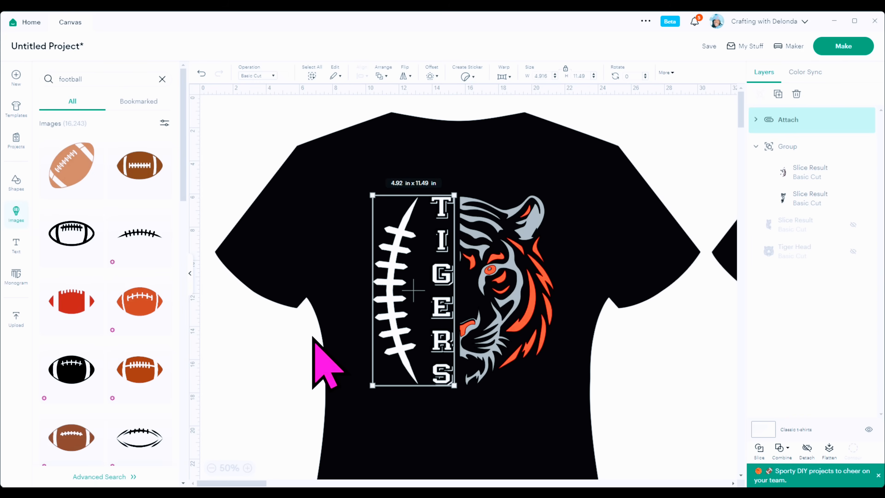
Send the design to be made and save the project with the title TIGERS WITH THE LACES.
click(190, 273)
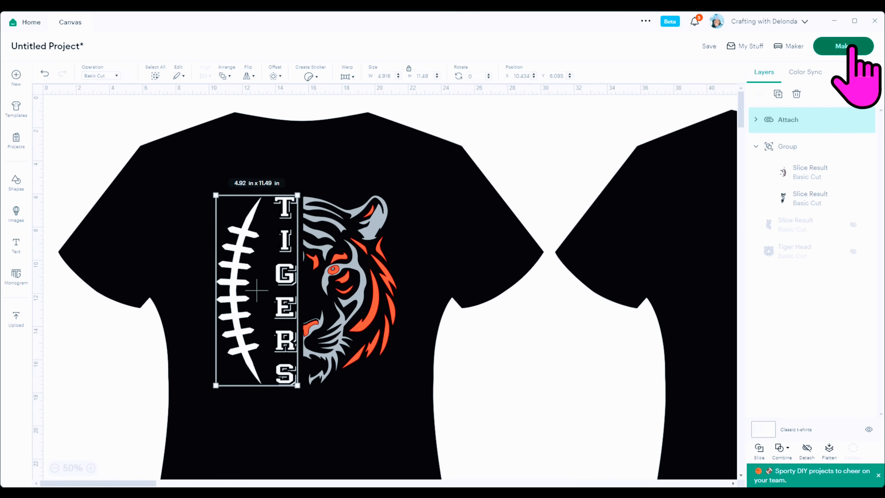
click(645, 170)
click(844, 46)
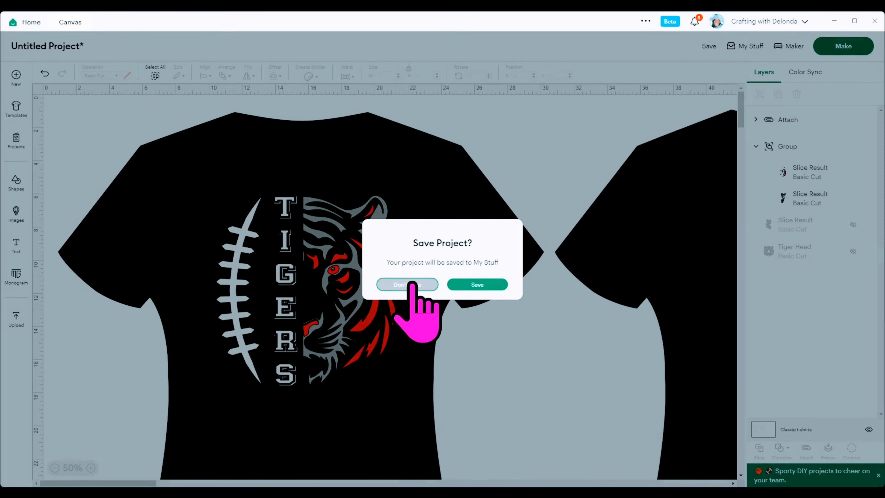
click(477, 285)
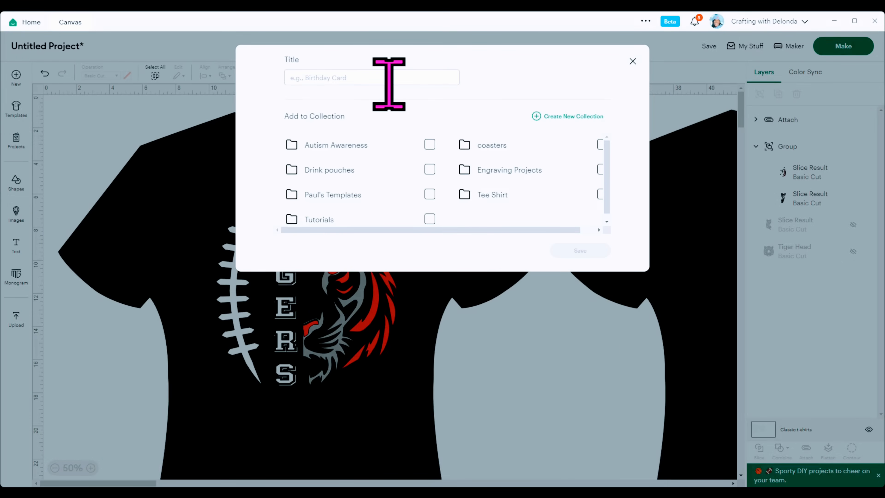
text(TIGERS WITHTHE)
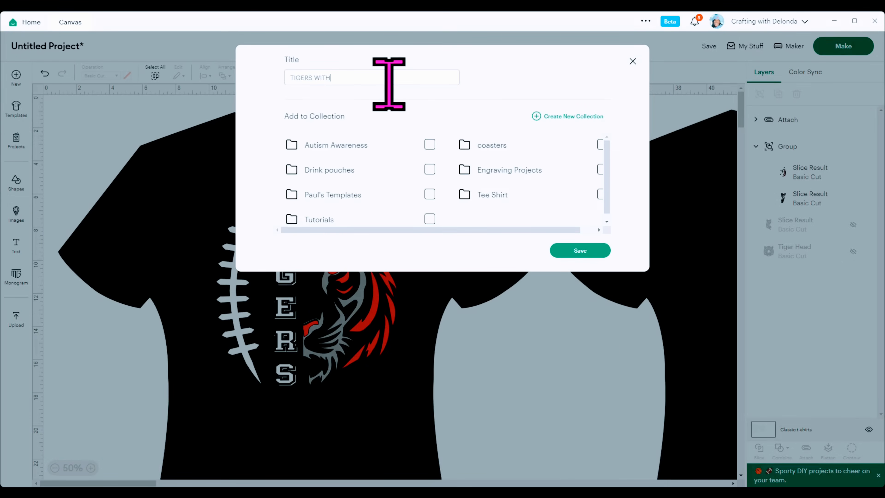
key(BackSpace)
key(BackSpace)
key(BackSpace)
text(THE LACES)
click(589, 250)
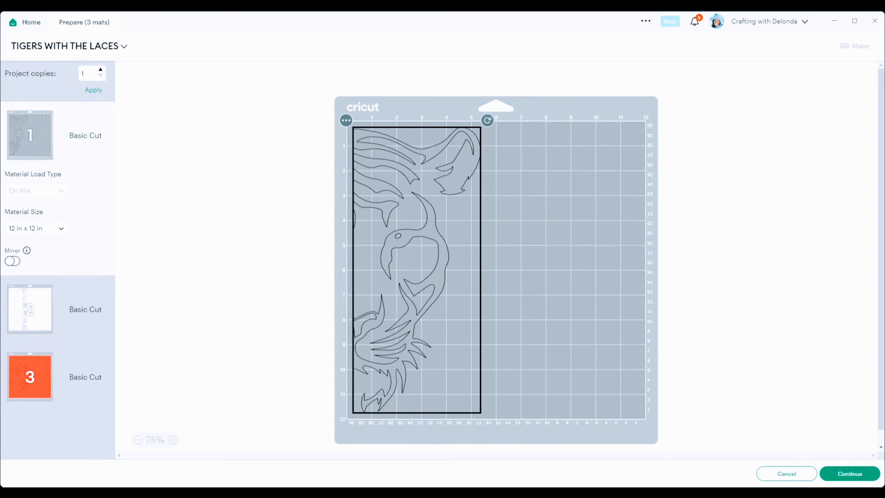
Continue past the mat preview and set the first mat's base material to Glitter Iron-On.
click(852, 474)
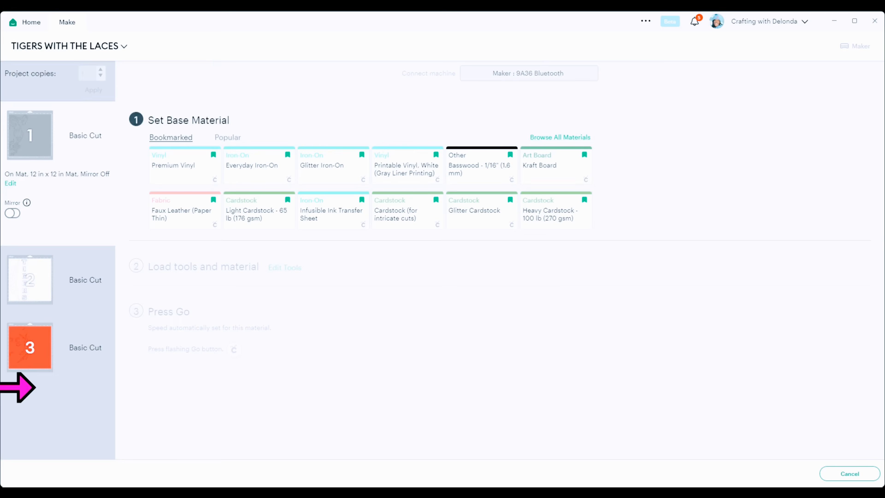
click(331, 167)
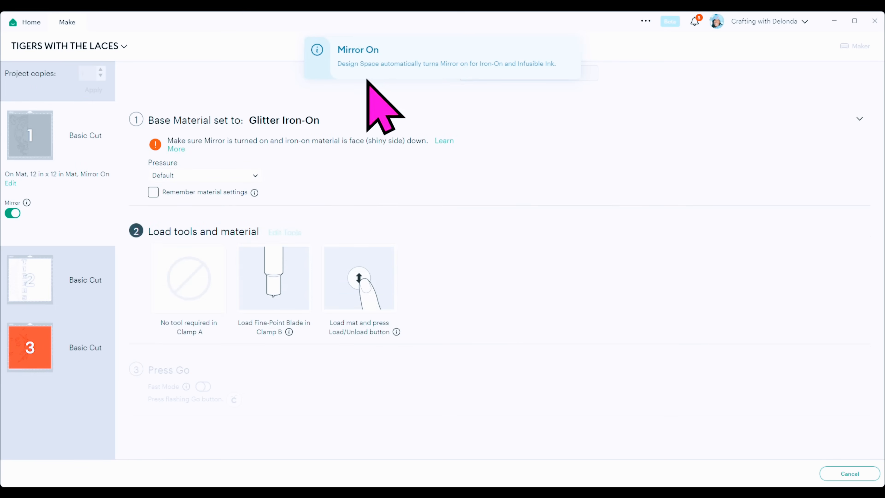